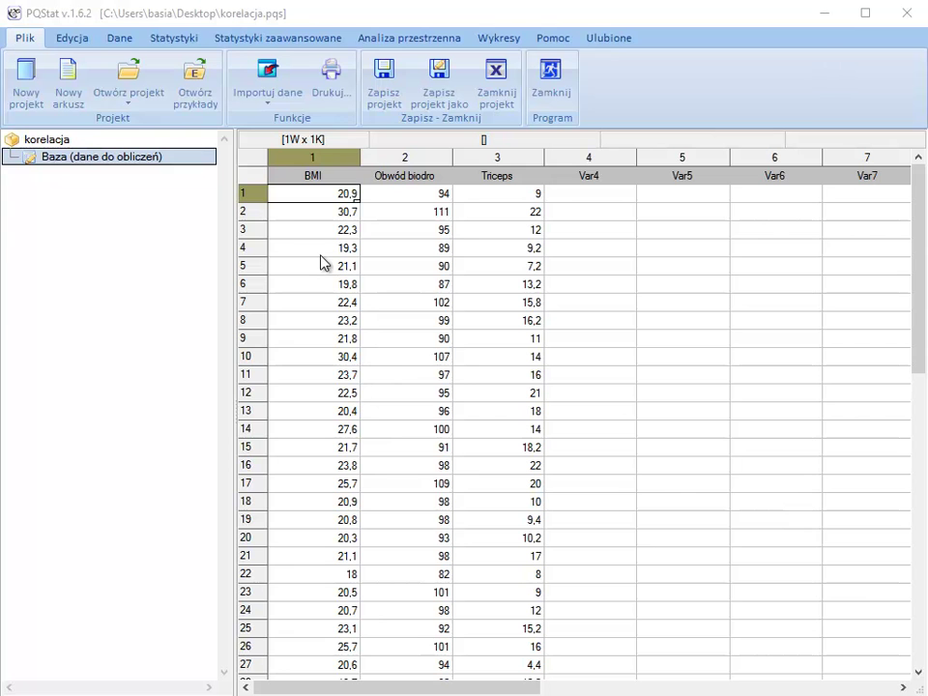
Set up a Pearson linear correlation analysis with BMI as independent variable and Obwód biodro and Triceps as dependent variables.
{"action": "mouse_move", "coordinate": [919, 245]}
{"action": "left_mouse_down"}
{"action": "mouse_move", "coordinate": [918, 432]}
{"action": "mouse_move", "coordinate": [923, 222]}
{"action": "left_mouse_up"}
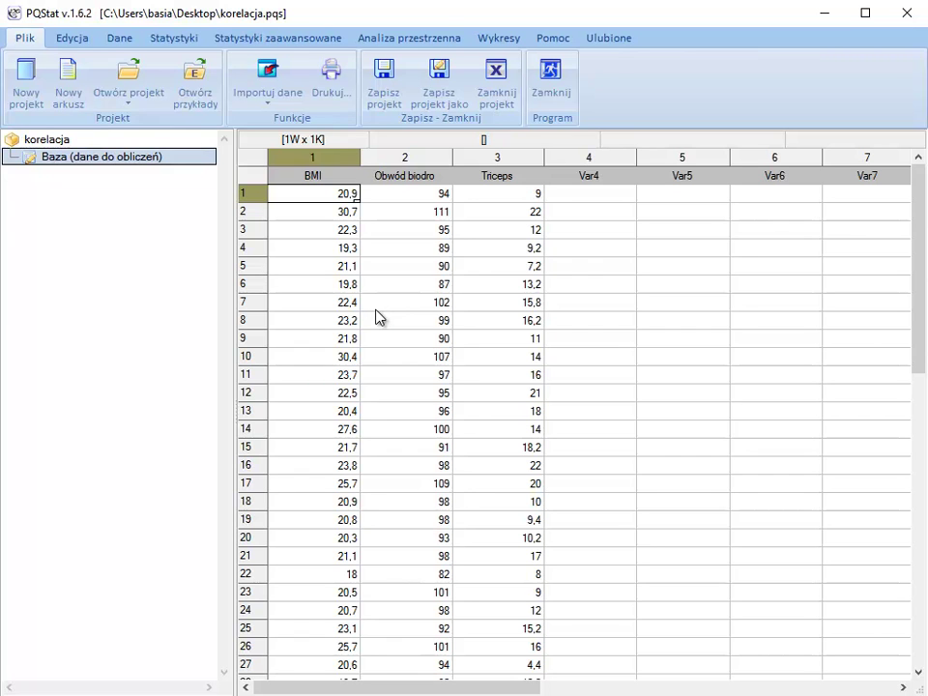
{"action": "left_click", "coordinate": [176, 38]}
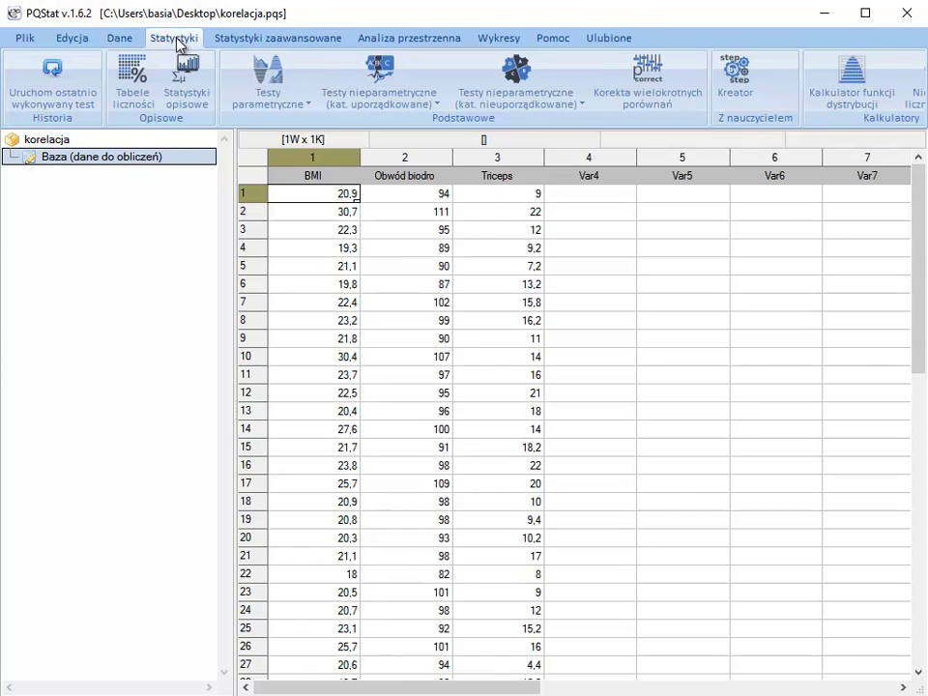
{"action": "left_click", "coordinate": [272, 86]}
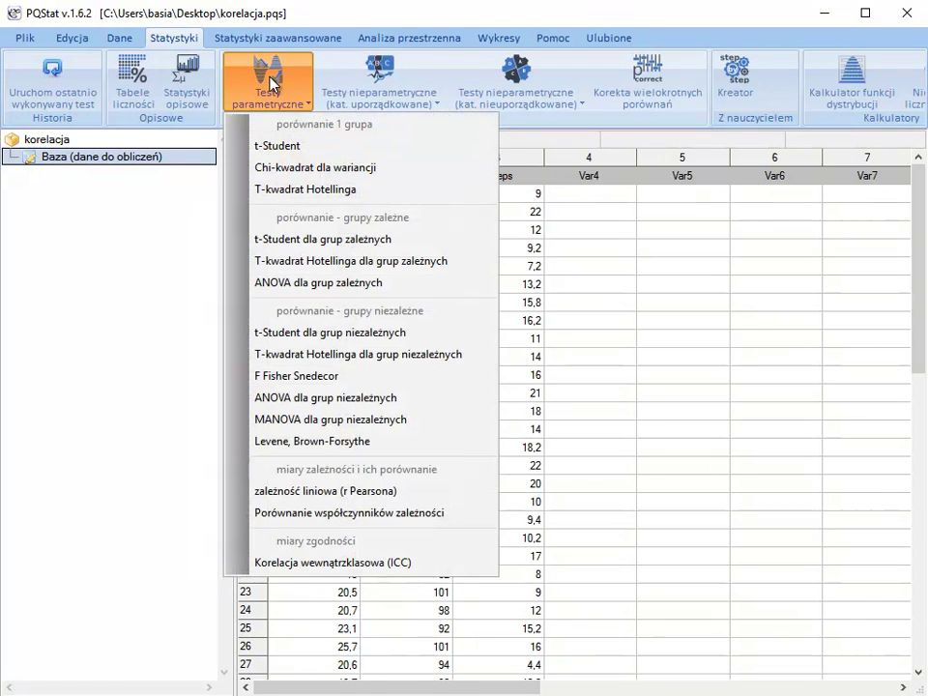
{"action": "left_click", "coordinate": [350, 502]}
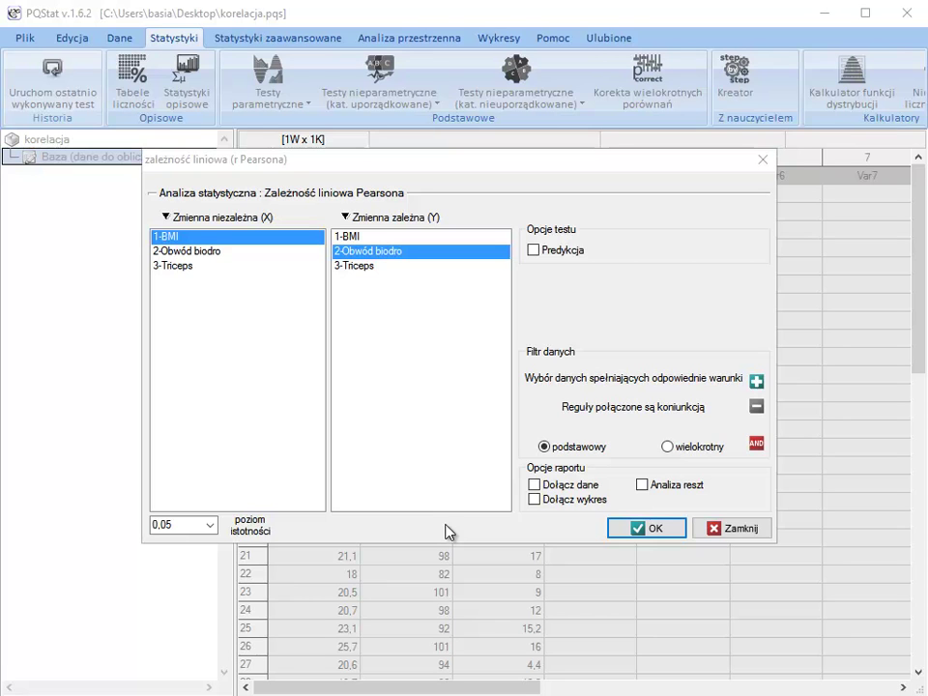
{"action": "left_click", "coordinate": [365, 266], "text": "ctrl"}
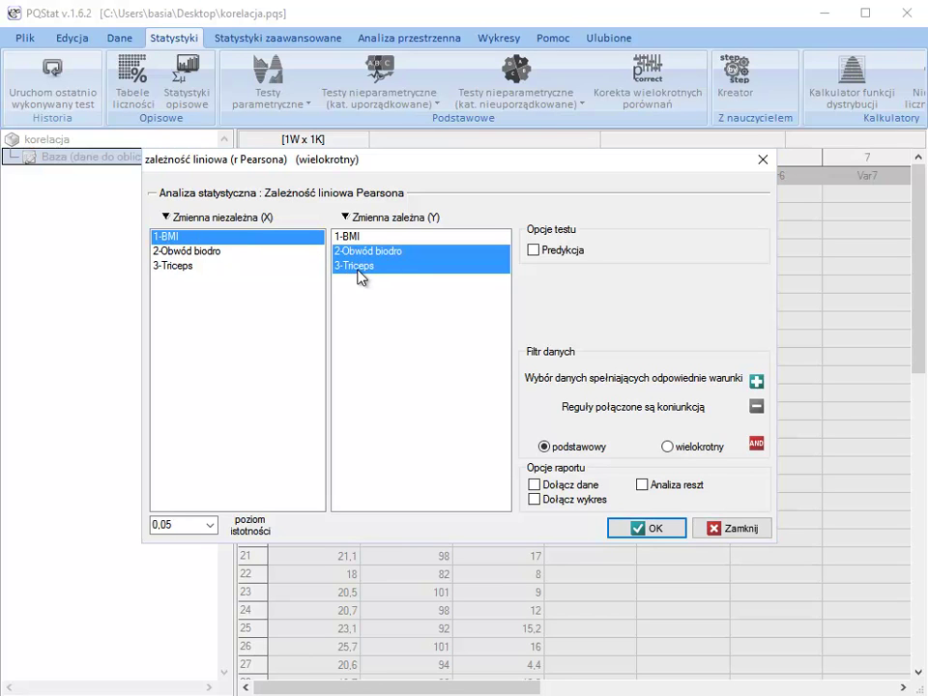
Include a chart with a fitted linear (liniowa) function in the report and run the Pearson analysis.
{"action": "left_click", "coordinate": [534, 501]}
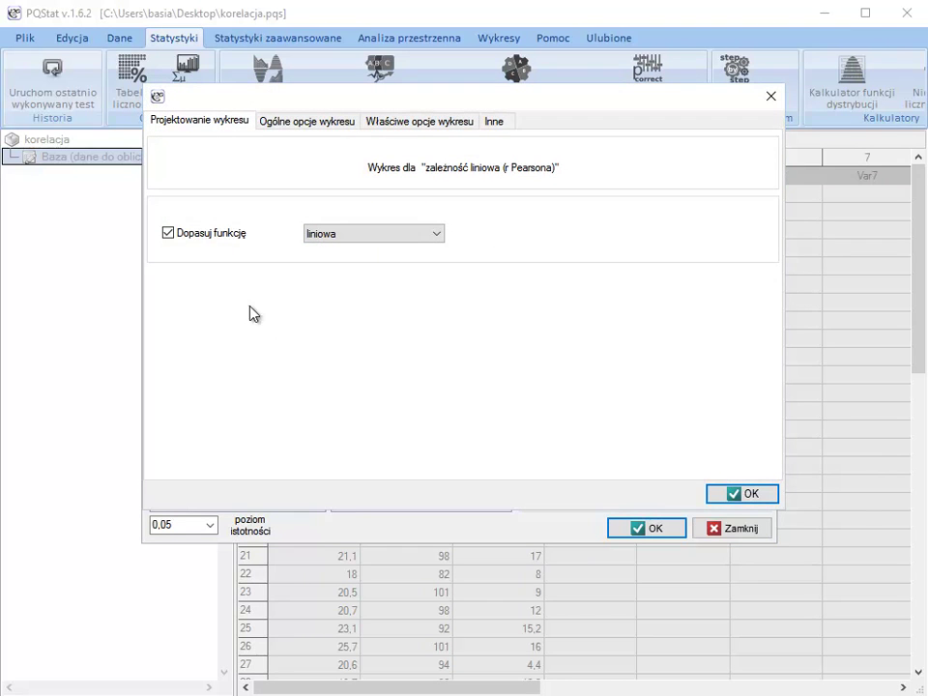
{"action": "left_click", "coordinate": [339, 241]}
{"action": "left_click", "coordinate": [340, 249]}
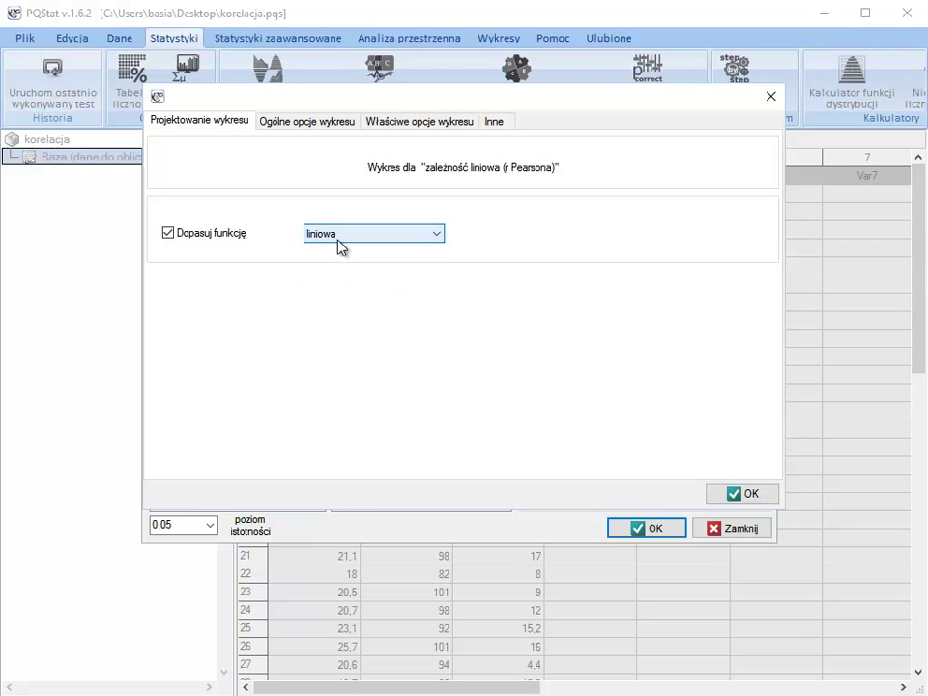
{"action": "left_click", "coordinate": [759, 497]}
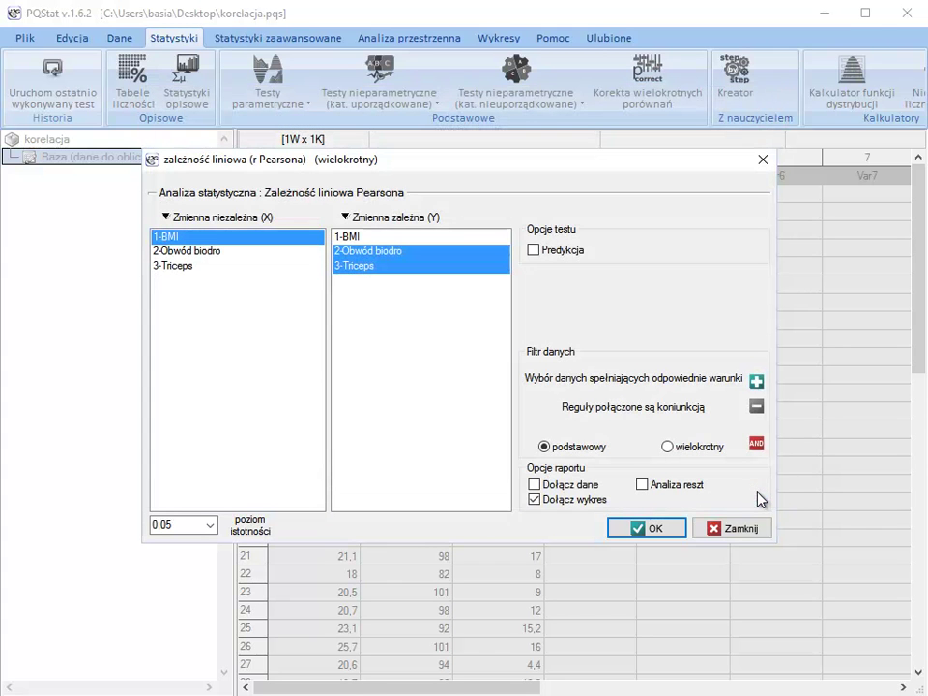
{"action": "left_click", "coordinate": [651, 529]}
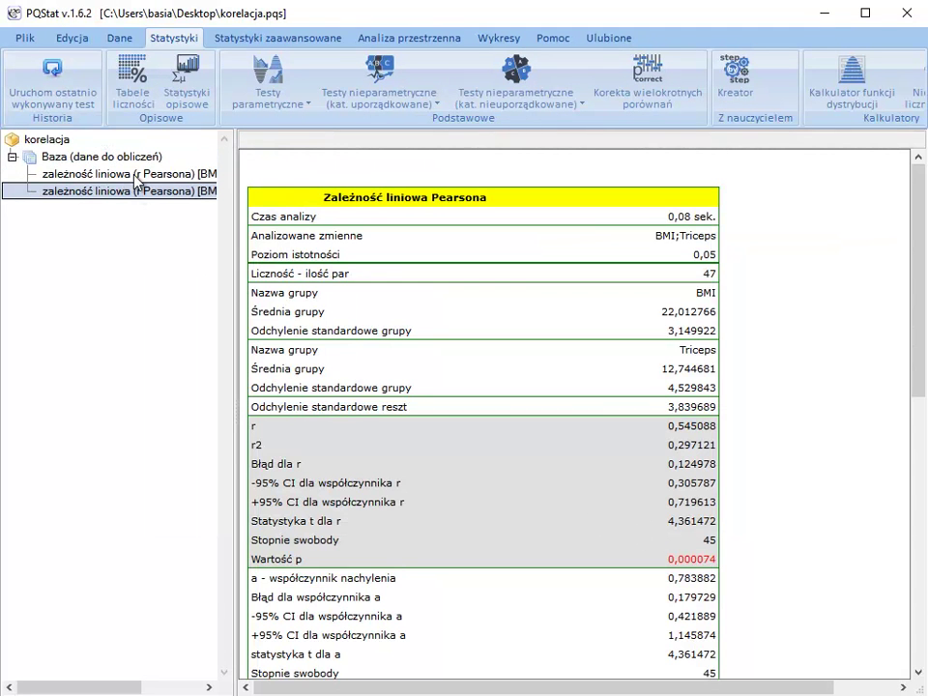
Examine the BMI–Obwód biodro report: r, its confidence interval, p-value, regression coefficients a and b, and the scatter chart.
{"action": "left_click", "coordinate": [136, 175]}
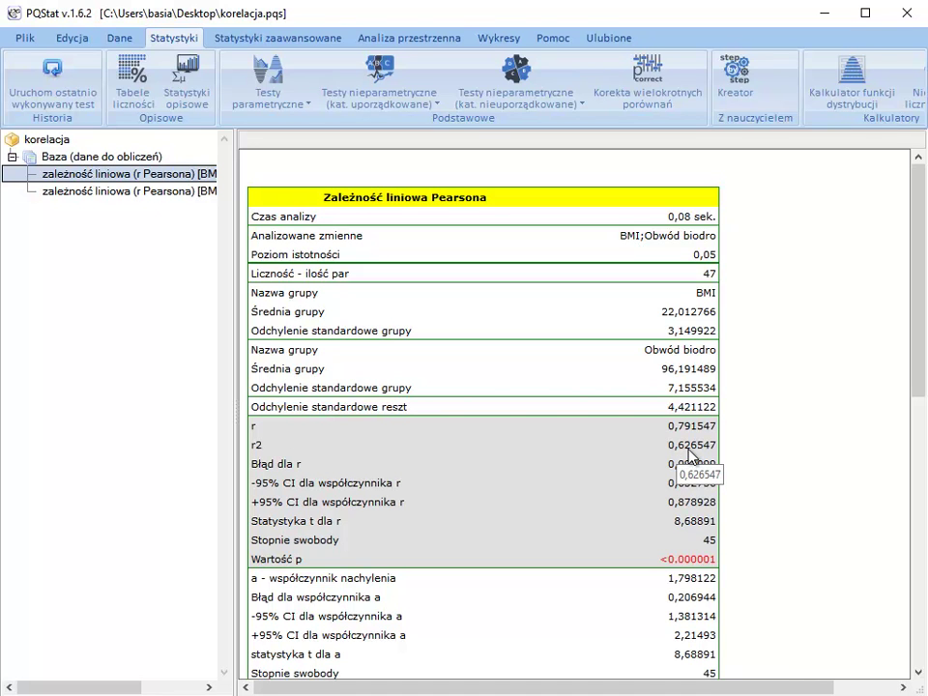
{"action": "left_click_drag", "start_coordinate": [696, 481], "coordinate": [692, 504]}
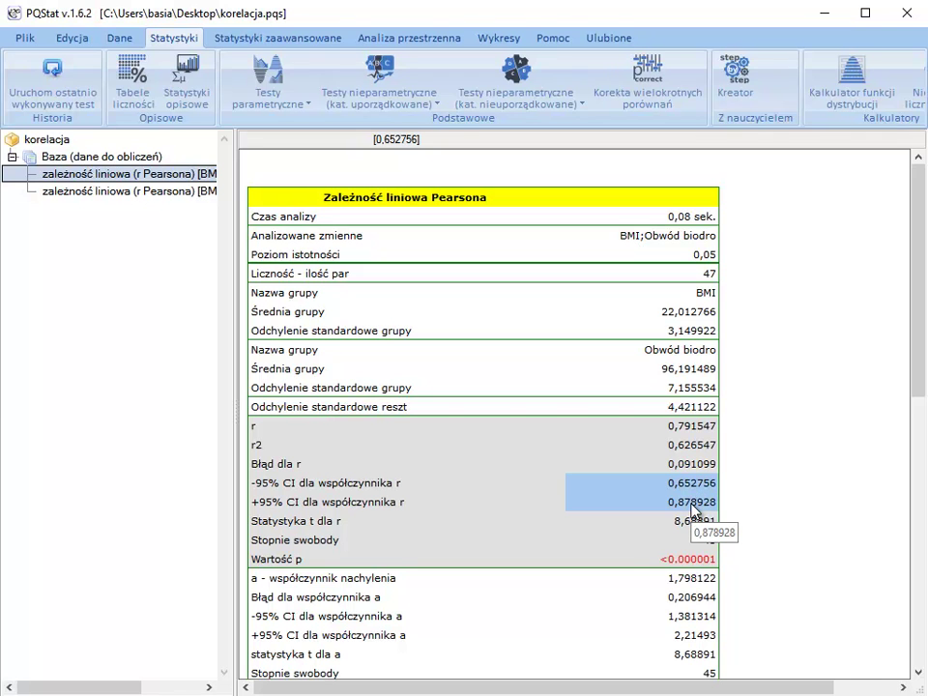
{"action": "left_click", "coordinate": [690, 561]}
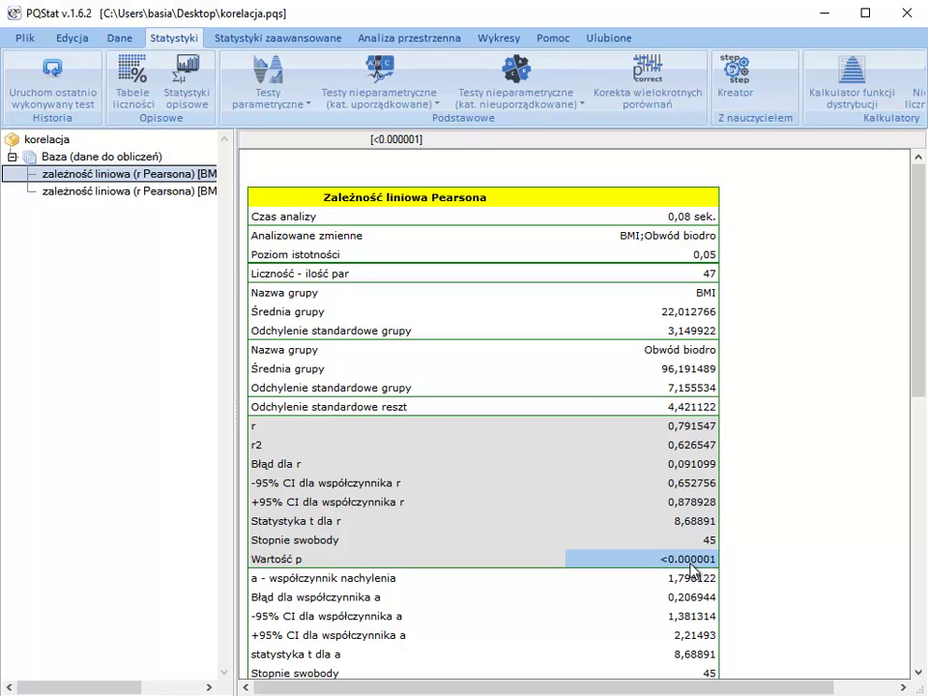
{"action": "left_click", "coordinate": [673, 527]}
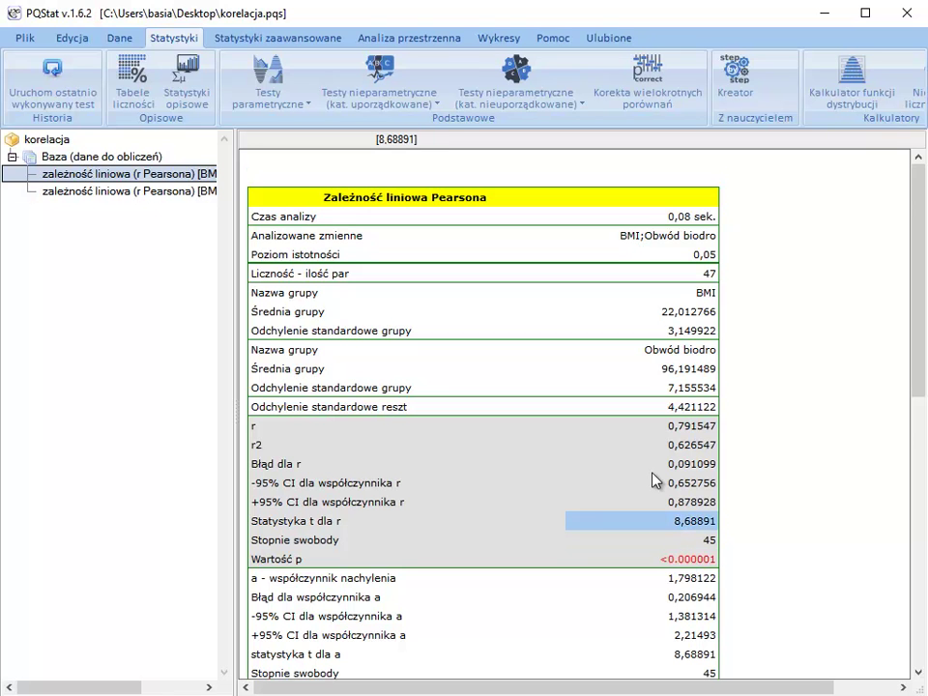
{"action": "scroll", "coordinate": [654, 535], "scroll_direction": "down", "scroll_amount": 2}
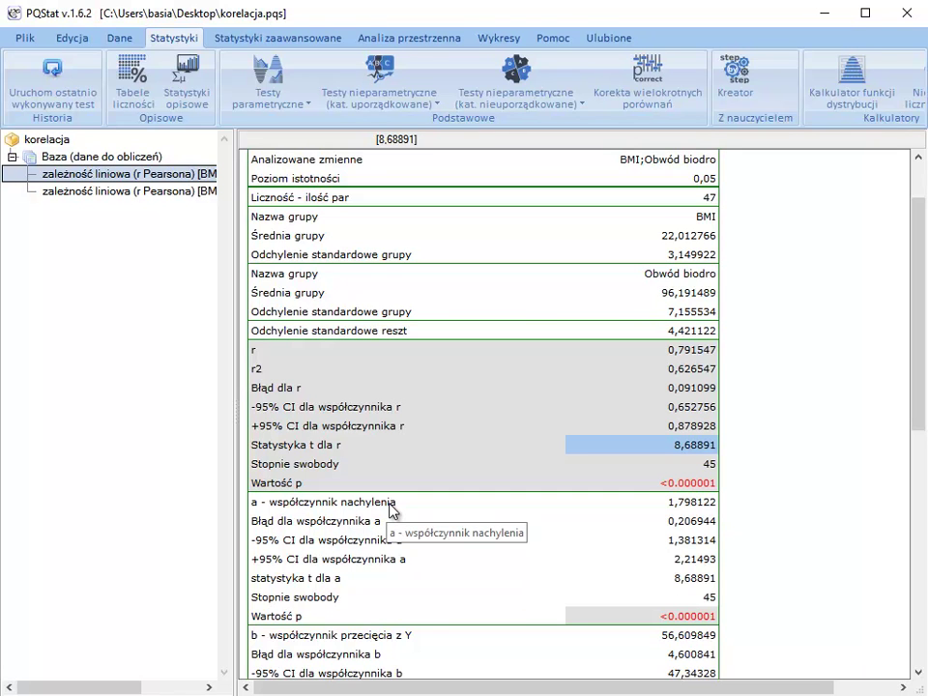
{"action": "scroll", "coordinate": [392, 509], "scroll_direction": "down", "scroll_amount": 1}
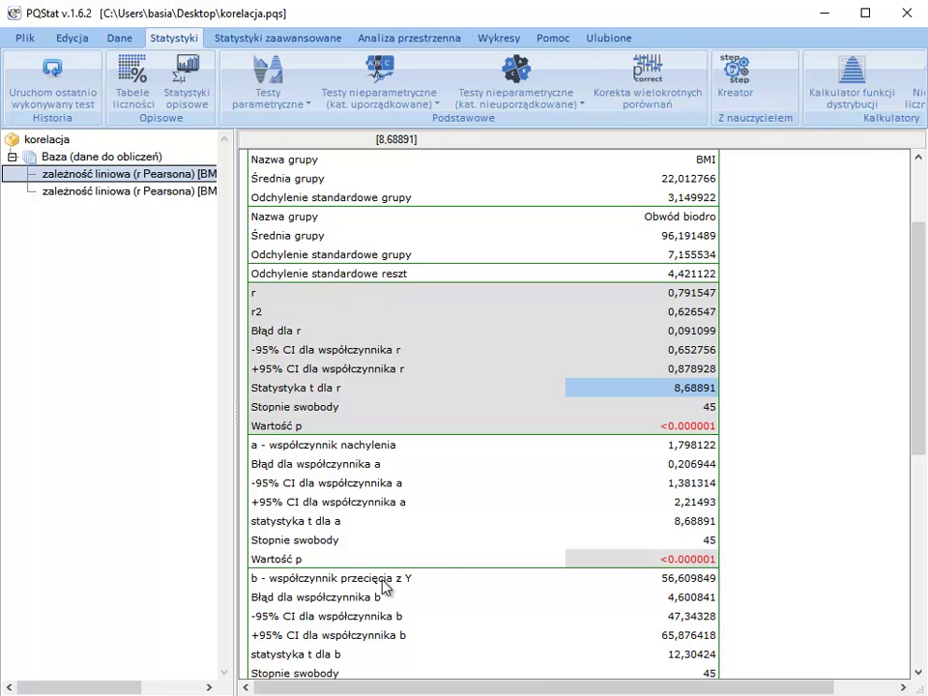
{"action": "scroll", "coordinate": [367, 586], "scroll_direction": "down", "scroll_amount": 2}
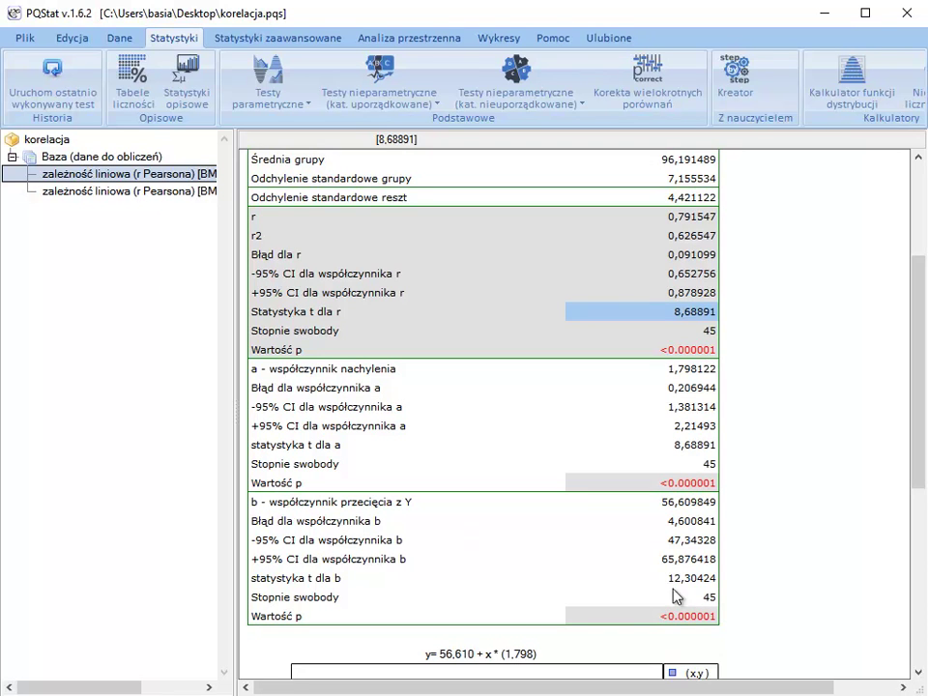
{"action": "scroll", "coordinate": [694, 619], "scroll_direction": "down", "scroll_amount": 5}
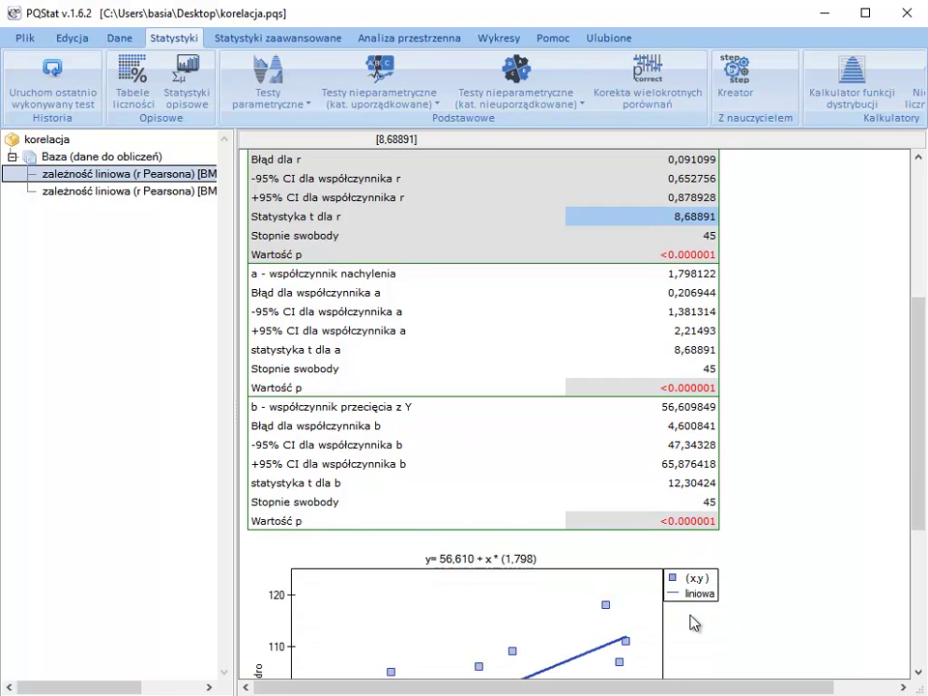
{"action": "scroll", "coordinate": [618, 563], "scroll_direction": "down", "scroll_amount": 2}
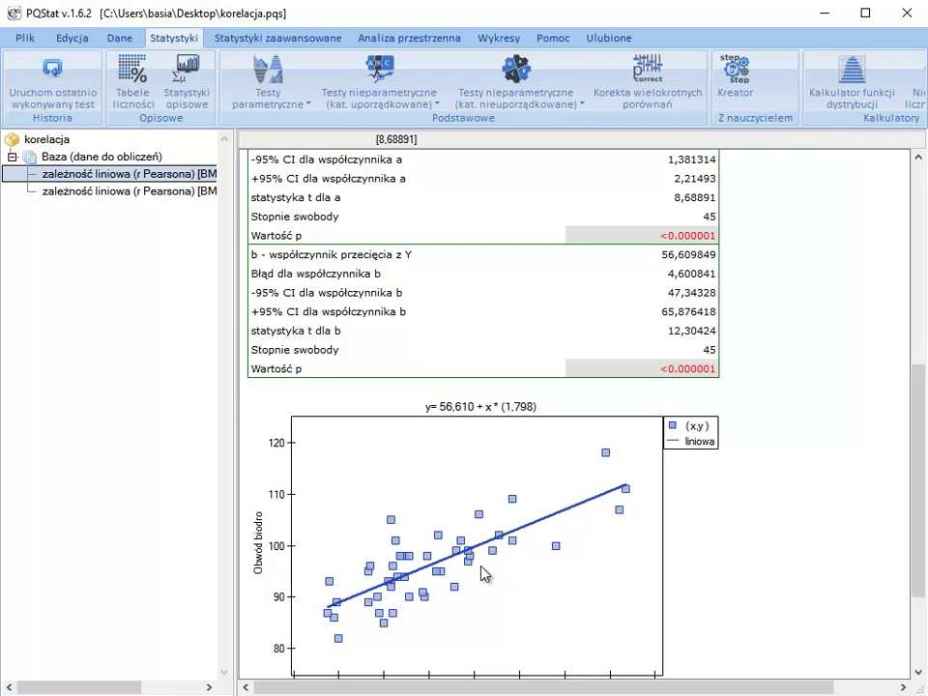
{"action": "scroll", "coordinate": [482, 572], "scroll_direction": "down", "scroll_amount": 2}
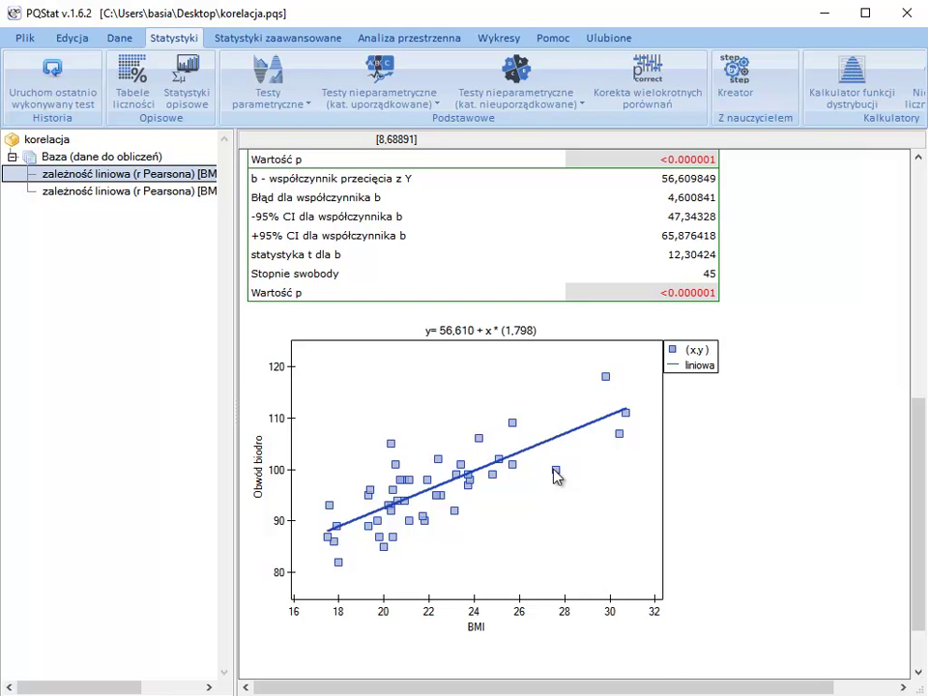
{"action": "scroll", "coordinate": [552, 473], "scroll_direction": "up", "scroll_amount": 6}
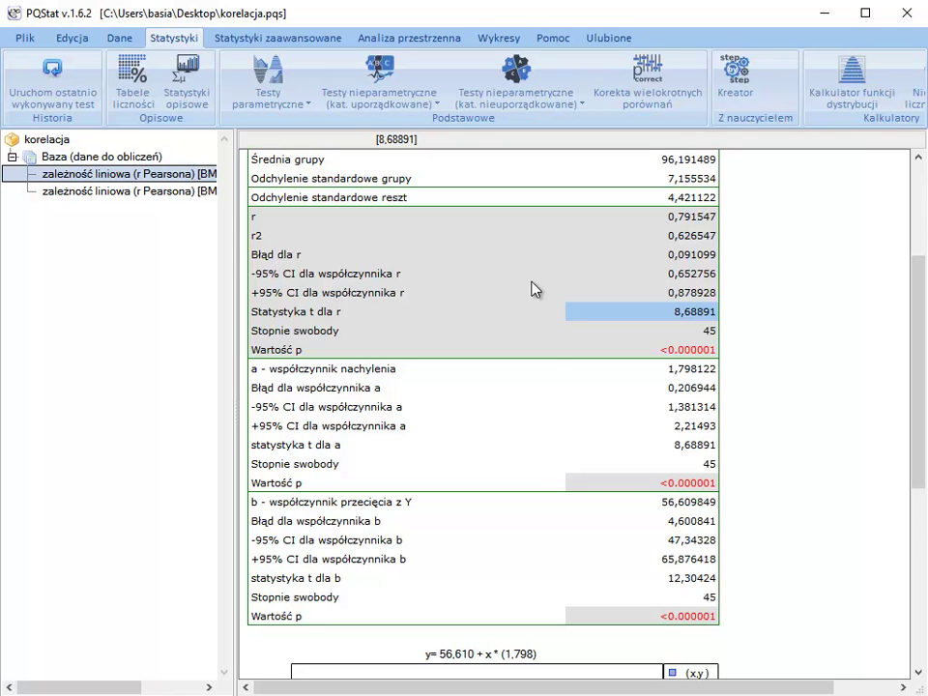
Compare the BMI–Triceps report's correlation, p-values, regression coefficients and scatter chart with those of the BMI–Obwód biodro report.
{"action": "left_click", "coordinate": [192, 191]}
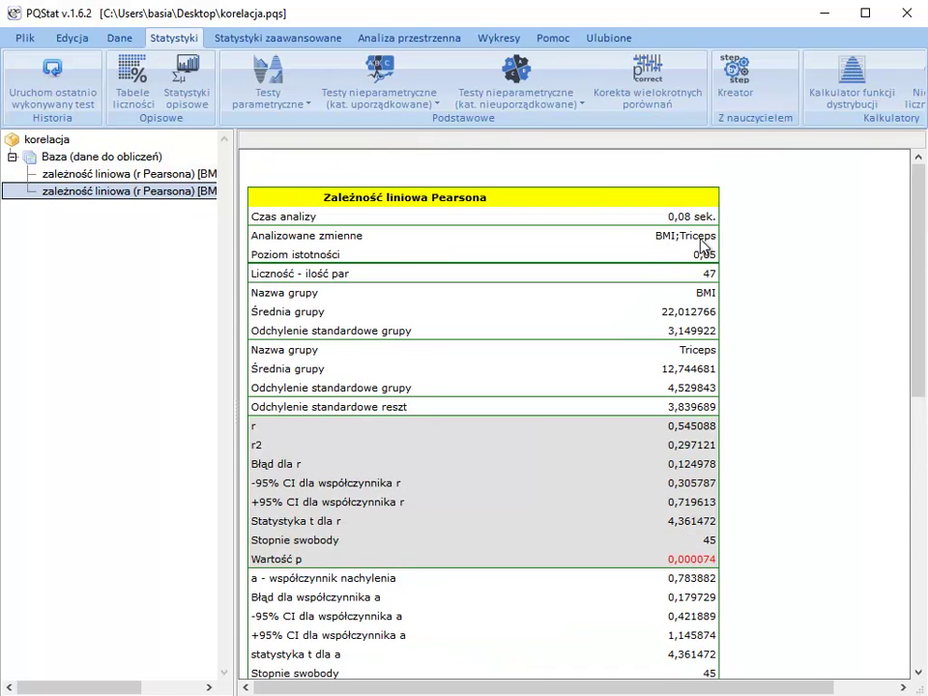
{"action": "left_click", "coordinate": [693, 430]}
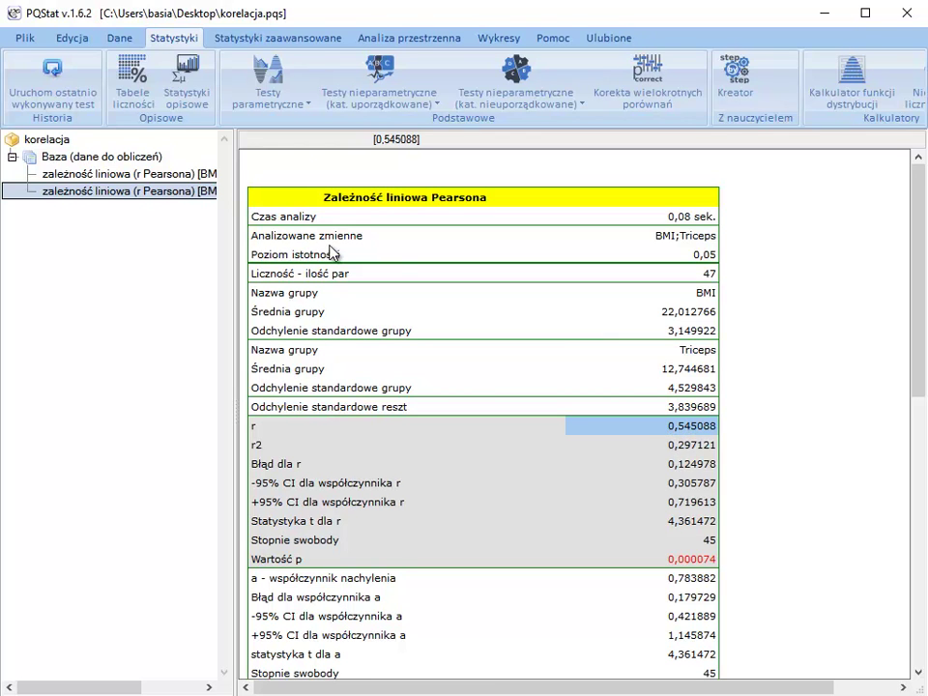
{"action": "left_click", "coordinate": [144, 173]}
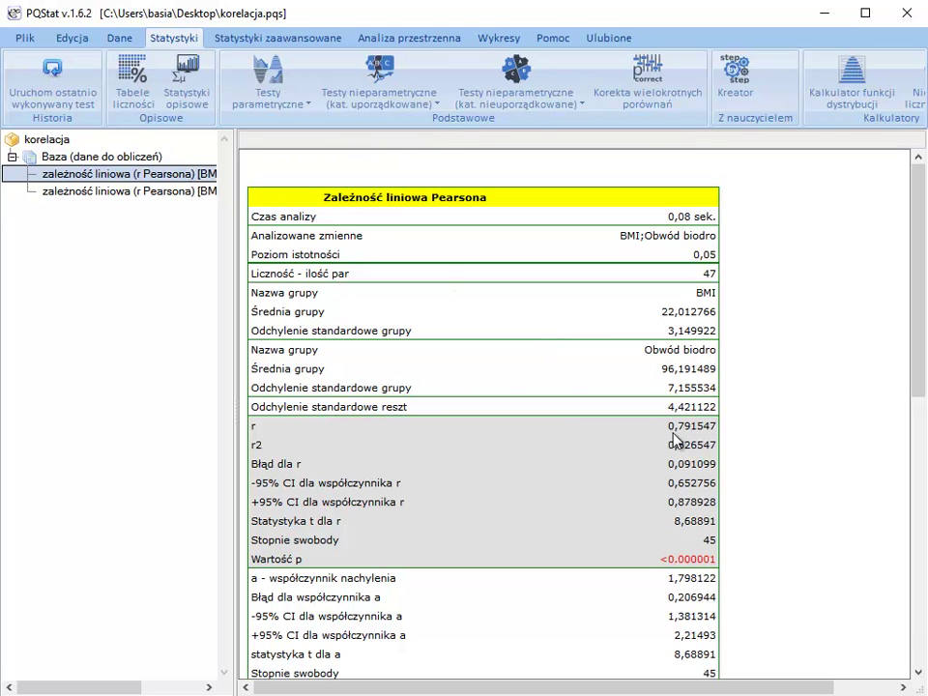
{"action": "left_click", "coordinate": [159, 192]}
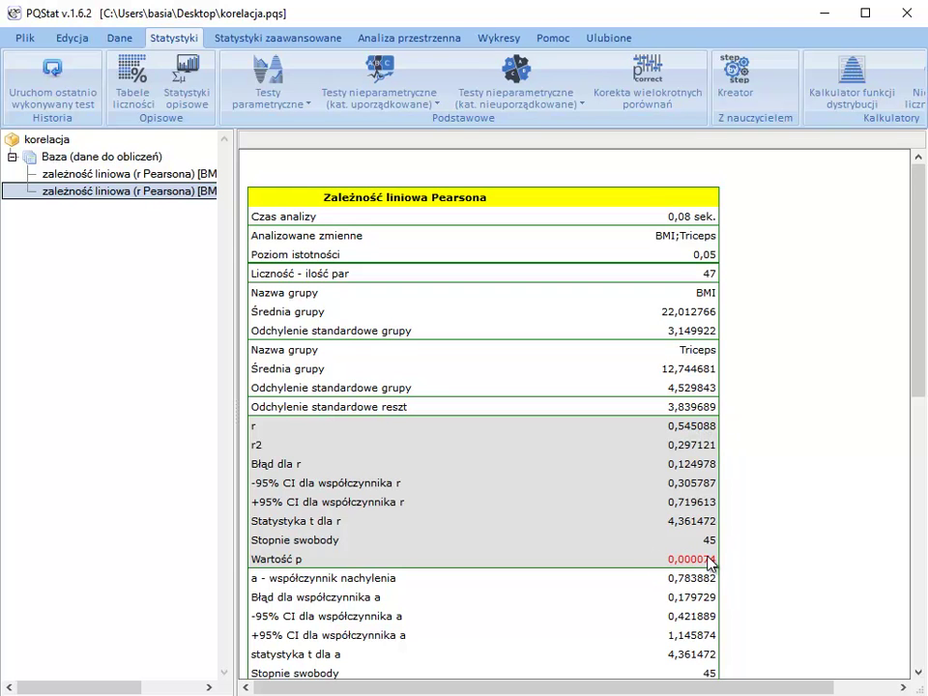
{"action": "scroll", "coordinate": [710, 563], "scroll_direction": "down", "scroll_amount": 2}
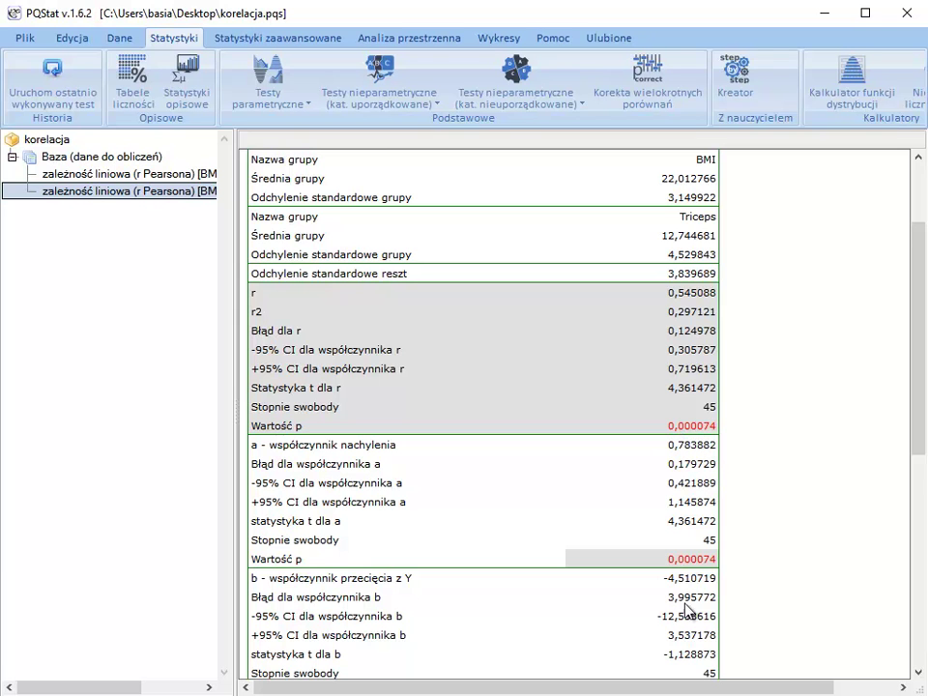
{"action": "scroll", "coordinate": [699, 596], "scroll_direction": "down", "scroll_amount": 1}
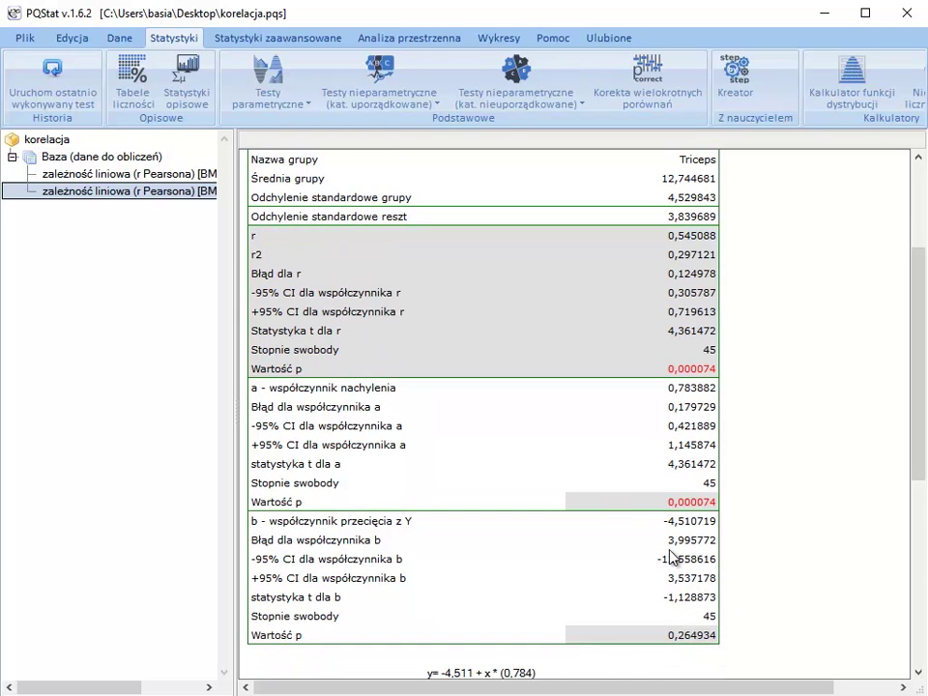
{"action": "scroll", "coordinate": [674, 556], "scroll_direction": "down", "scroll_amount": 4}
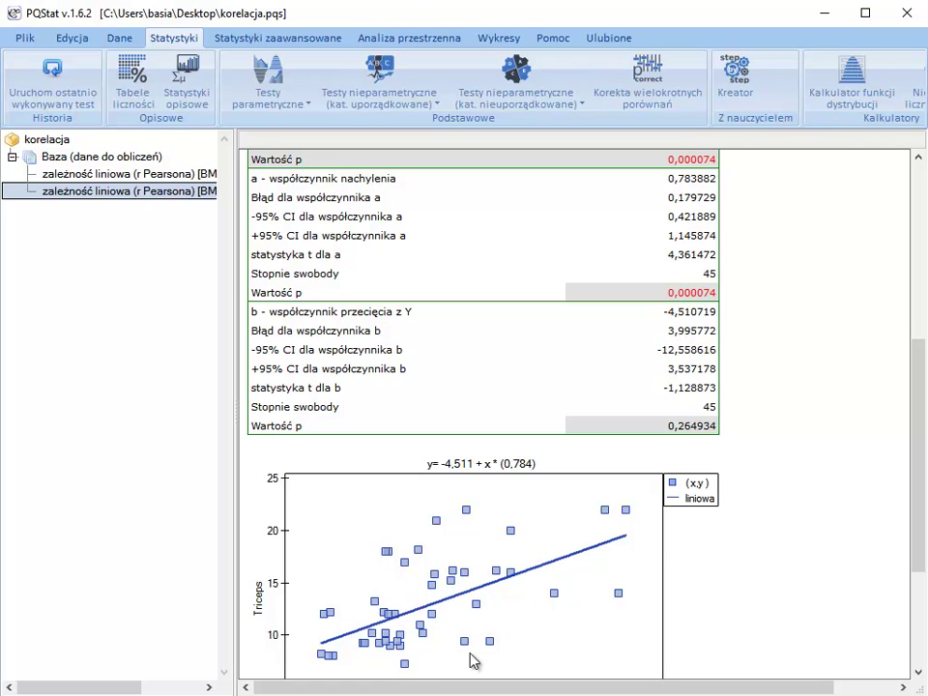
{"action": "scroll", "coordinate": [507, 653], "scroll_direction": "down", "scroll_amount": 3}
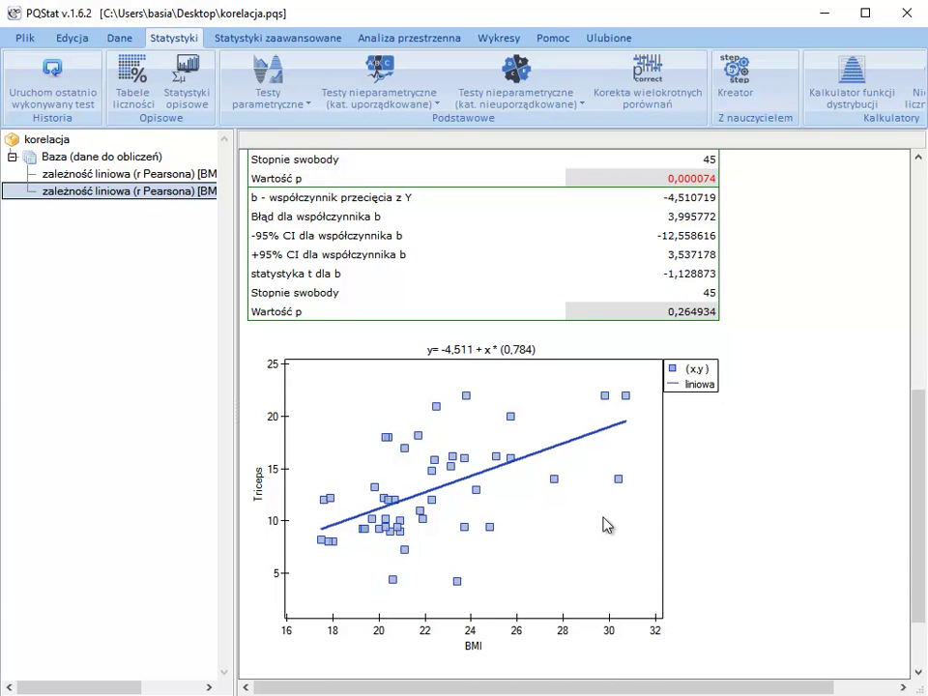
{"action": "left_click", "coordinate": [165, 174]}
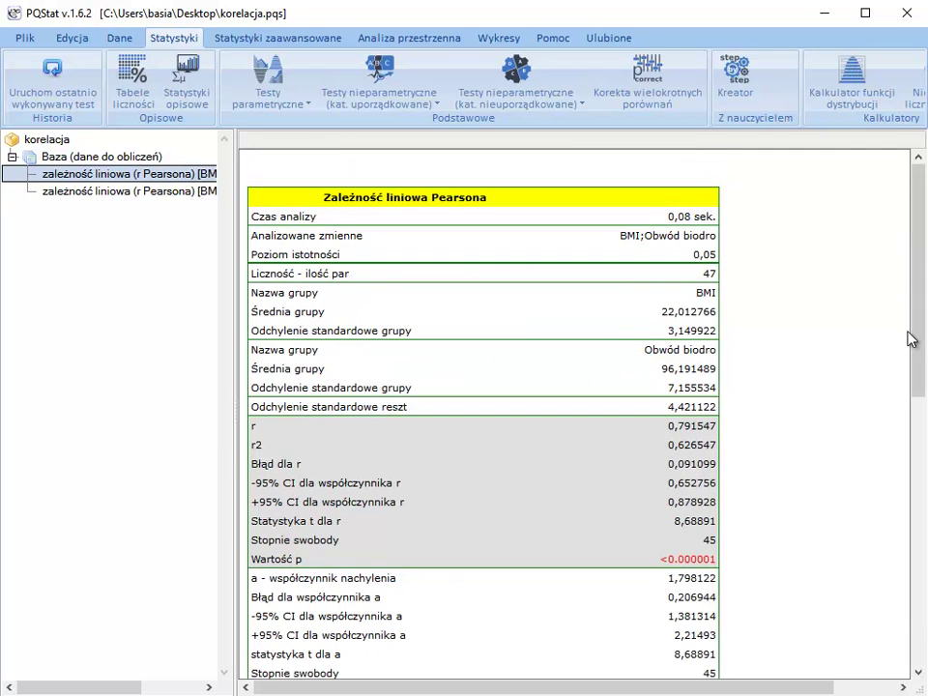
{"action": "scroll", "coordinate": [908, 338], "scroll_direction": "down", "scroll_amount": 8}
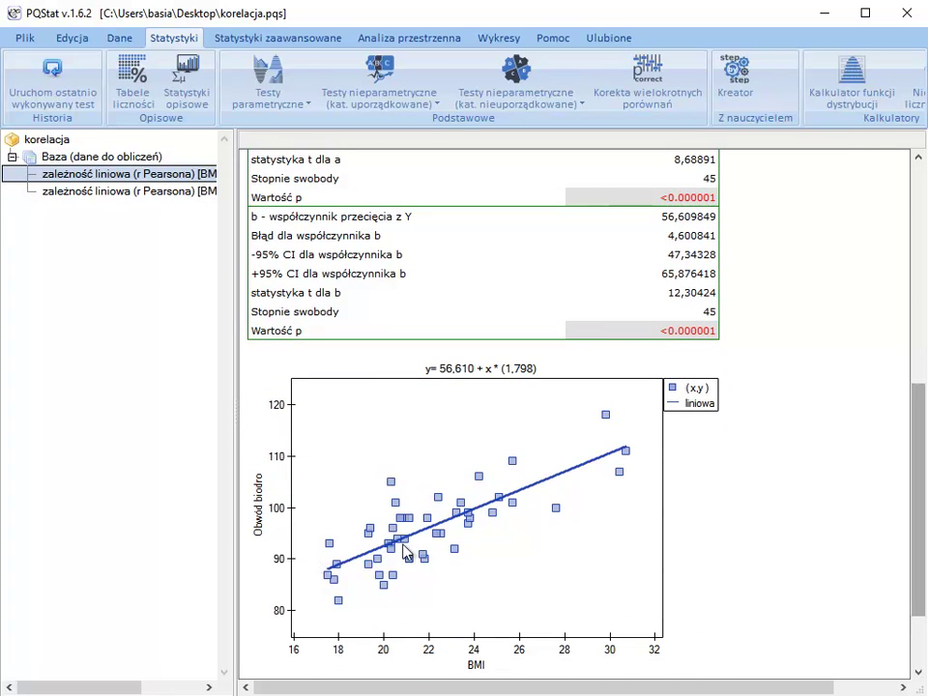
{"action": "left_click", "coordinate": [144, 193]}
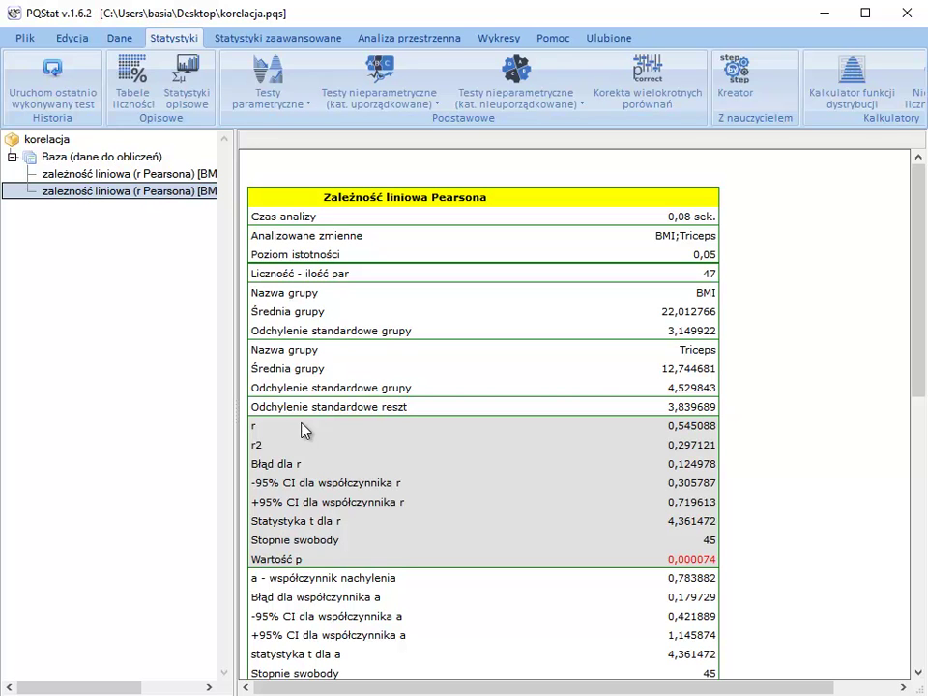
Rerun the last Pearson analysis with the data and residual analysis added to the report, and open the new BMI–Obwód biodro report.
{"action": "left_click", "coordinate": [64, 76]}
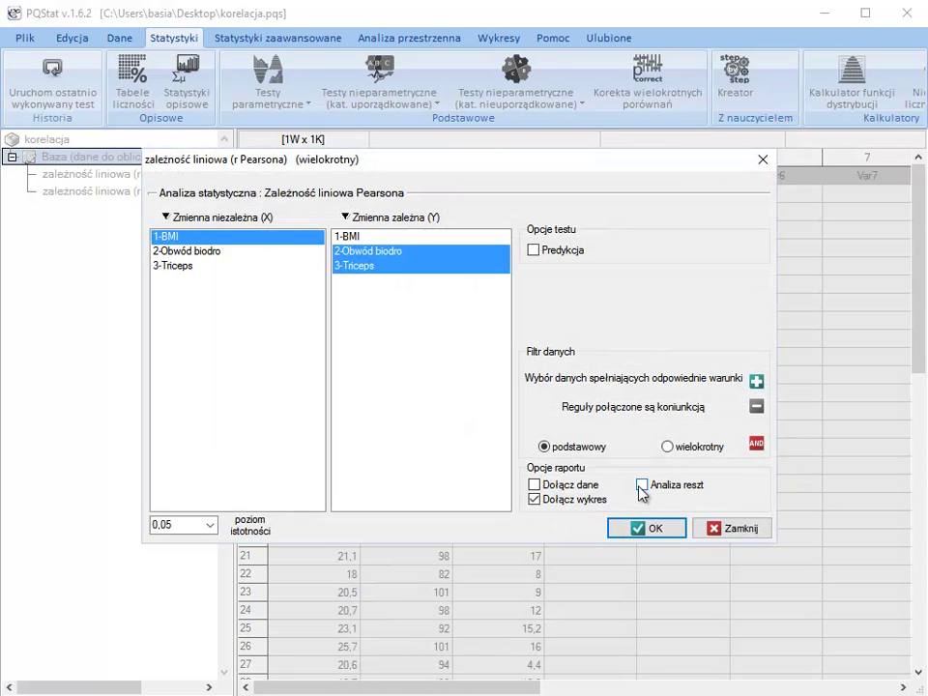
{"action": "left_click", "coordinate": [599, 493]}
{"action": "left_click", "coordinate": [644, 485]}
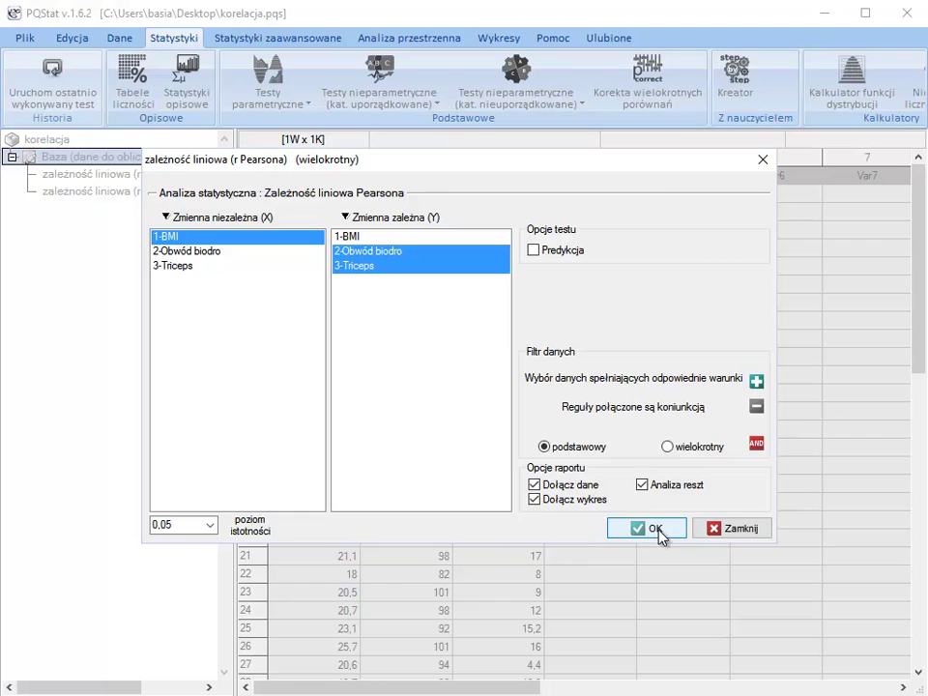
{"action": "left_click", "coordinate": [657, 530]}
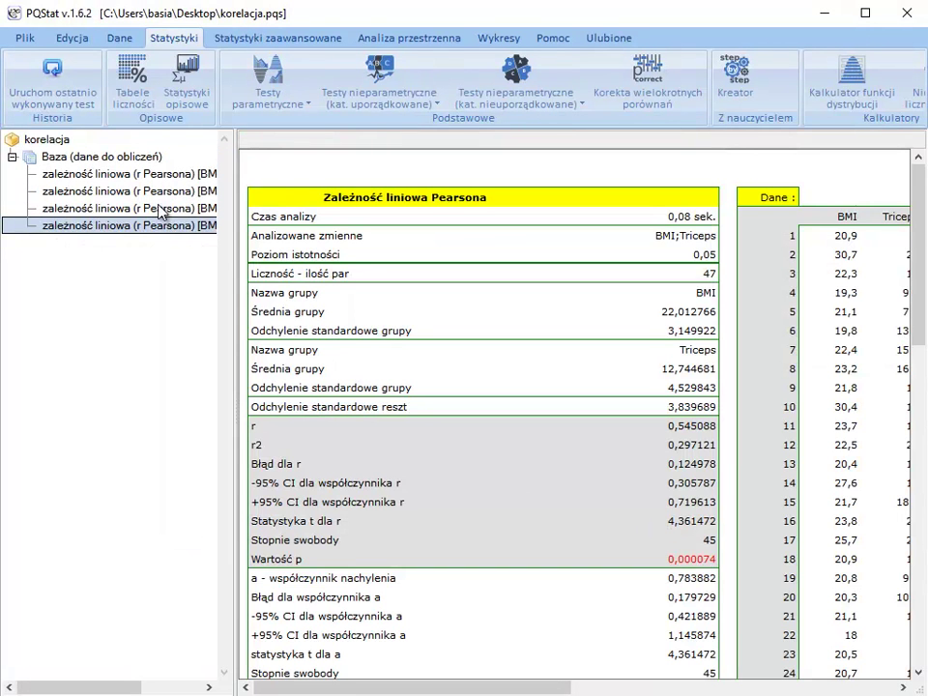
{"action": "left_click", "coordinate": [160, 209]}
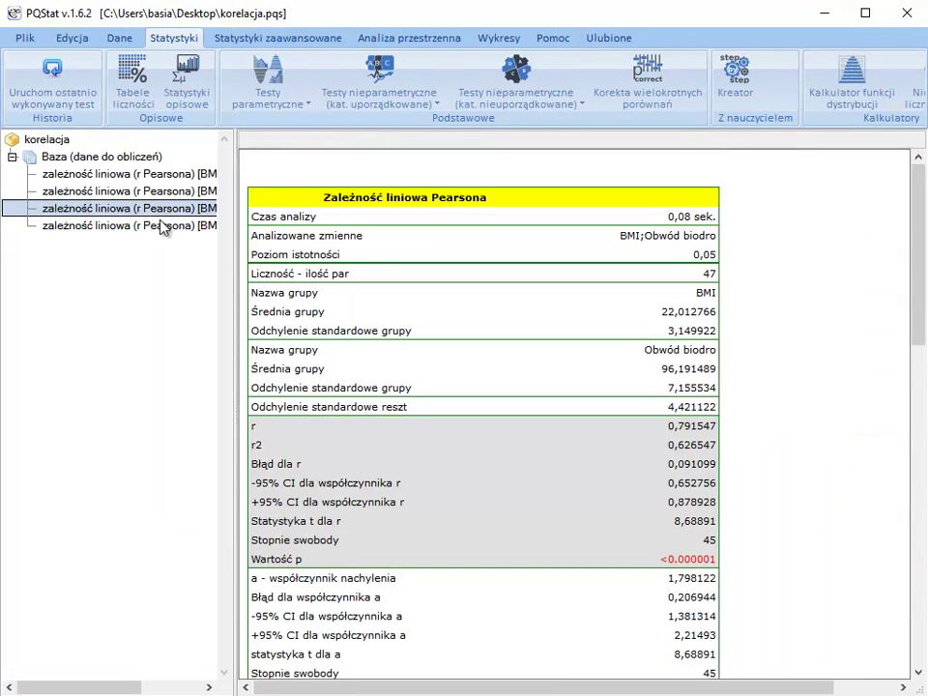
Open the BMI–Triceps report with residual analysis and examine its residuals, standardized residuals and standard-deviation range columns down to the last rows.
{"action": "left_click", "coordinate": [161, 226]}
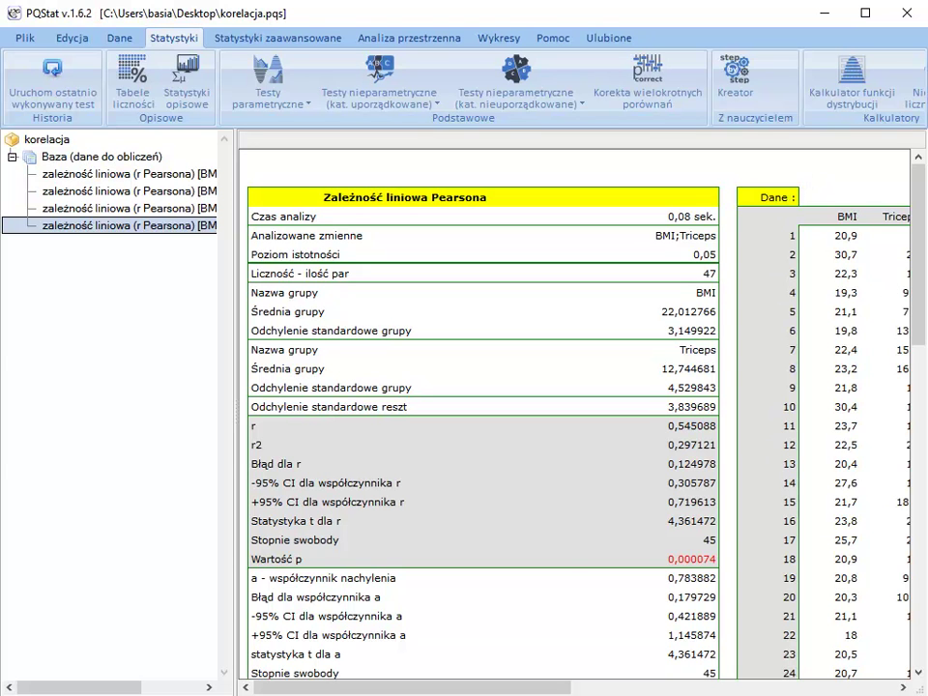
{"action": "left_click_drag", "start_coordinate": [378, 689], "coordinate": [446, 690]}
{"action": "left_click_drag", "start_coordinate": [501, 688], "coordinate": [585, 687]}
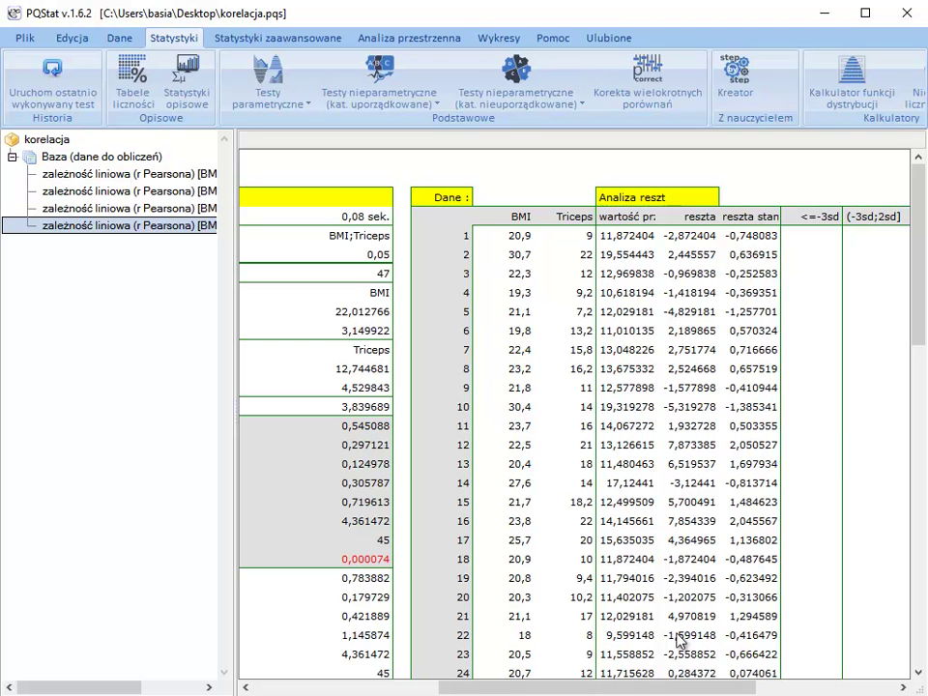
{"action": "left_click", "coordinate": [700, 688]}
{"action": "left_click_drag", "start_coordinate": [703, 690], "coordinate": [743, 690]}
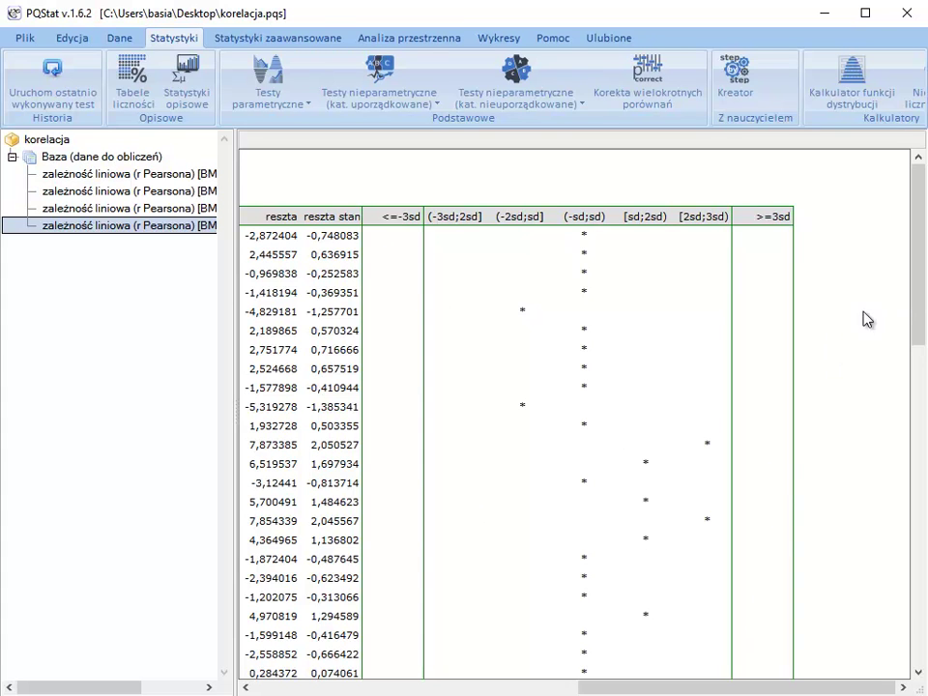
{"action": "left_click_drag", "start_coordinate": [920, 315], "coordinate": [922, 502]}
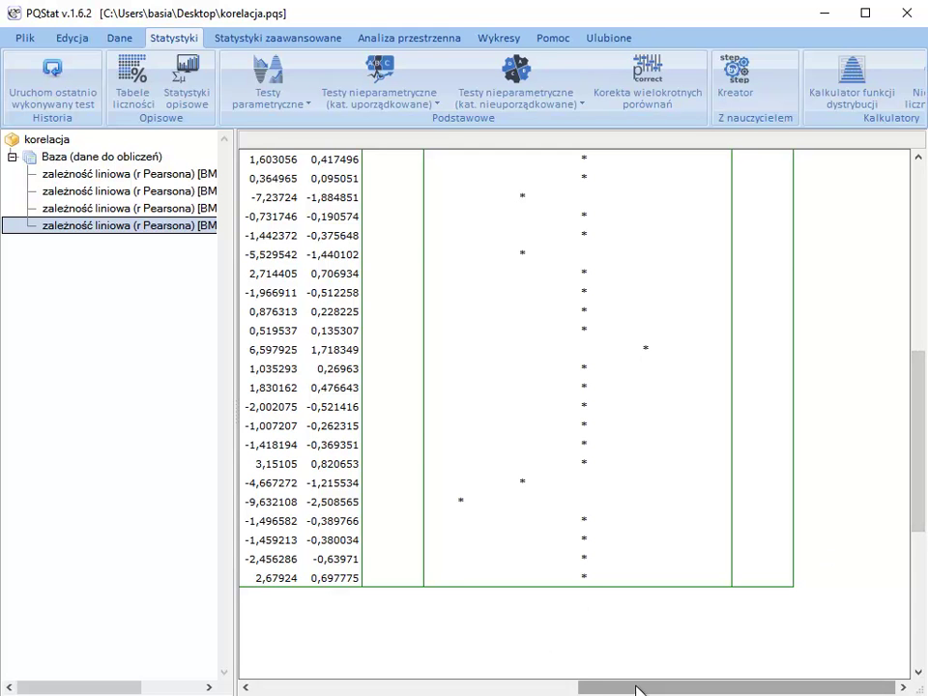
Review the BMI–Triceps report's analysed variables and the Lilliefors test section below the regression coefficients.
{"action": "left_click_drag", "start_coordinate": [636, 689], "coordinate": [432, 691]}
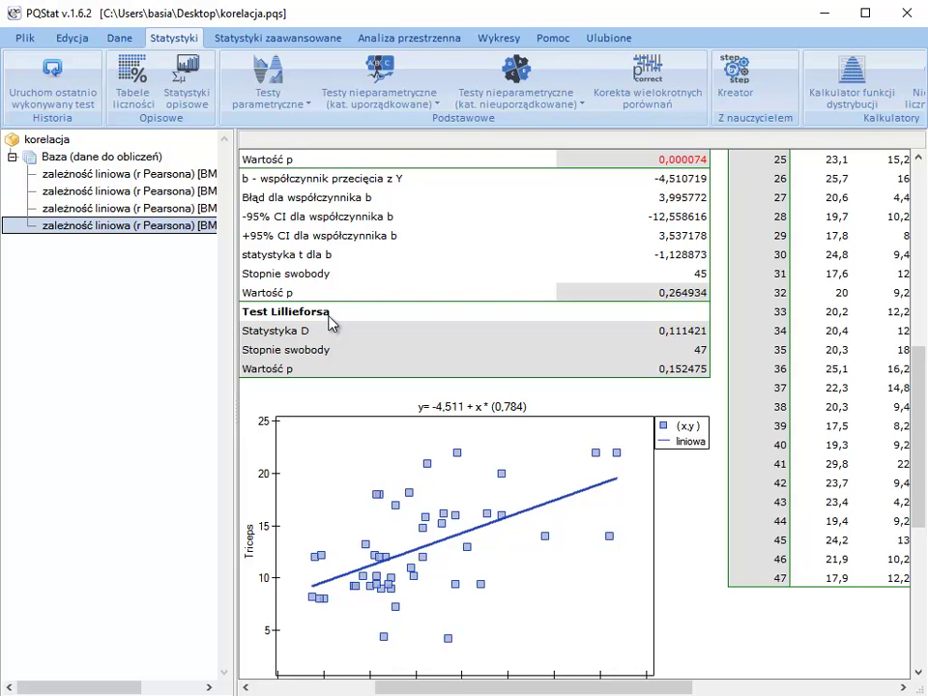
{"action": "left_click_drag", "start_coordinate": [917, 439], "coordinate": [919, 254]}
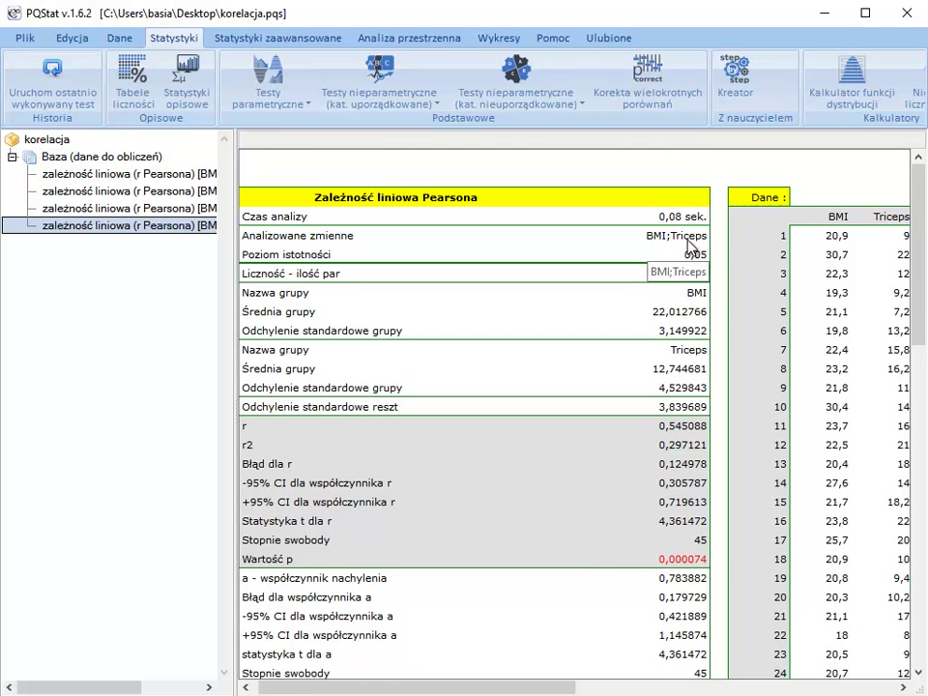
{"action": "scroll", "coordinate": [920, 288], "scroll_direction": "down", "scroll_amount": 2}
{"action": "left_click_drag", "start_coordinate": [921, 288], "coordinate": [921, 377]}
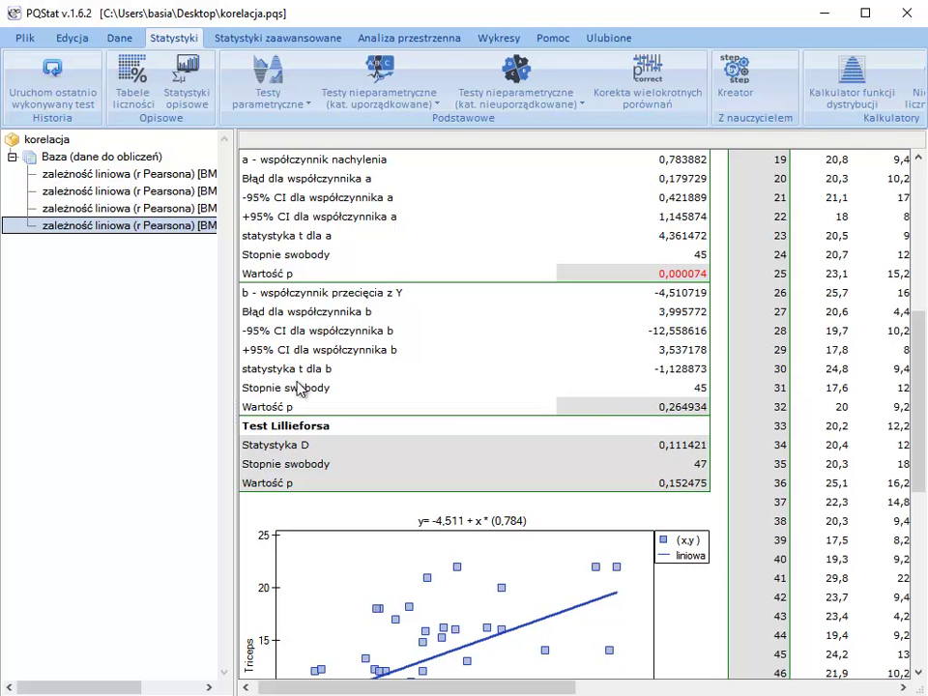
Highlight the first eight values of the reszta column in the residual analysis and check them against the report's Lilliefors test.
{"action": "left_click_drag", "start_coordinate": [502, 692], "coordinate": [620, 692]}
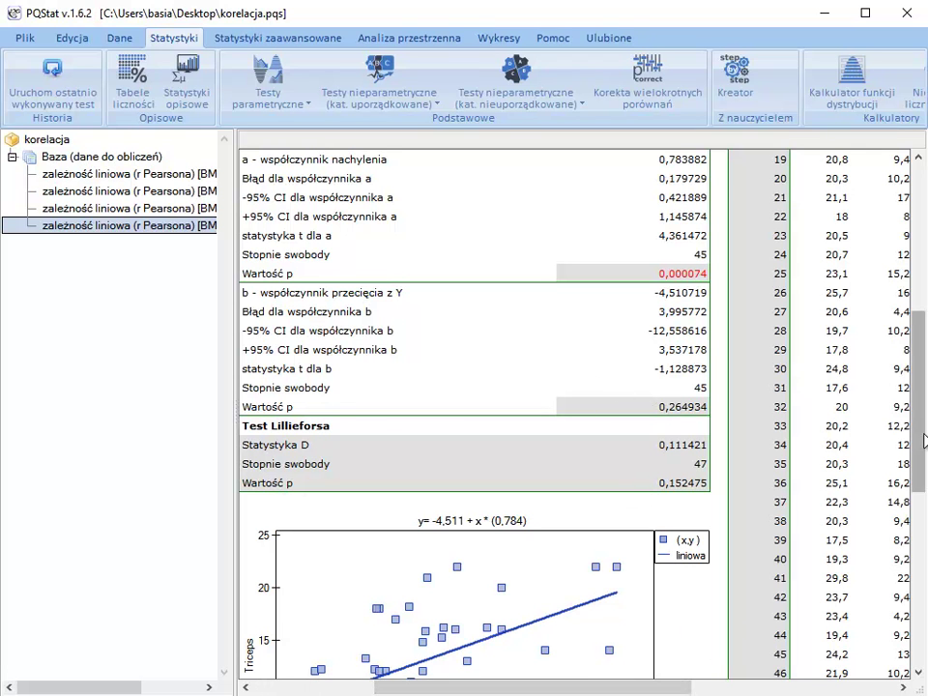
{"action": "left_click_drag", "start_coordinate": [923, 437], "coordinate": [922, 285]}
{"action": "left_click_drag", "start_coordinate": [477, 690], "coordinate": [746, 691]}
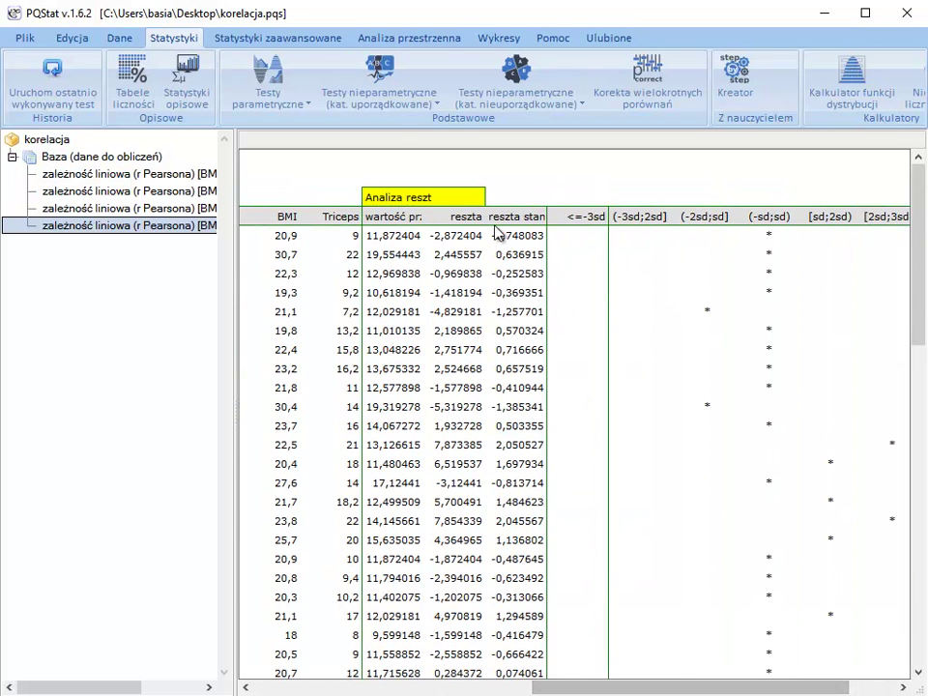
{"action": "left_click_drag", "start_coordinate": [462, 236], "coordinate": [455, 368]}
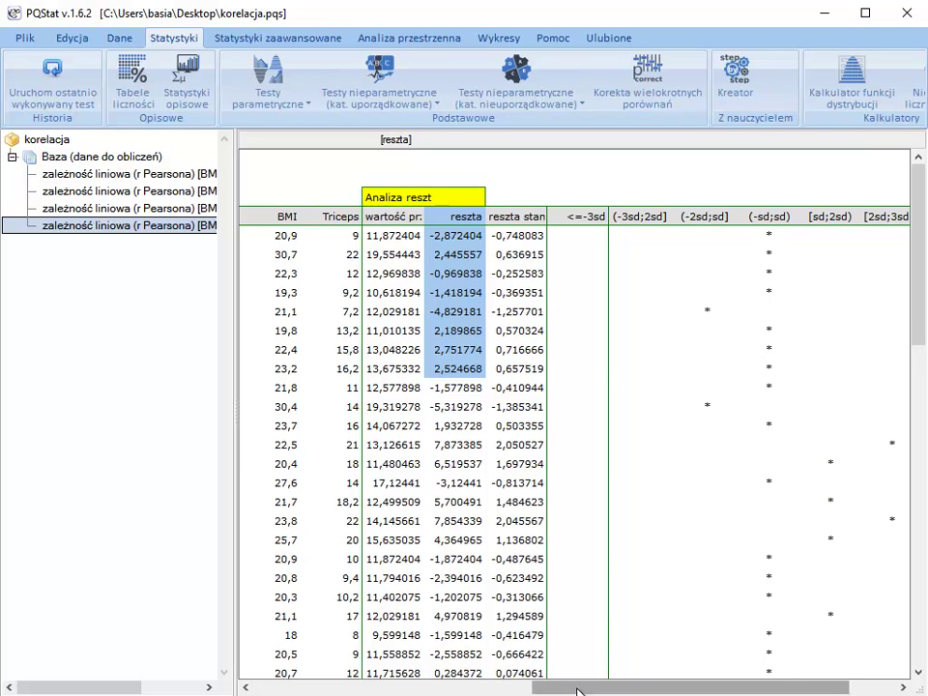
{"action": "left_click_drag", "start_coordinate": [568, 692], "coordinate": [441, 692]}
{"action": "left_click", "coordinate": [456, 391]}
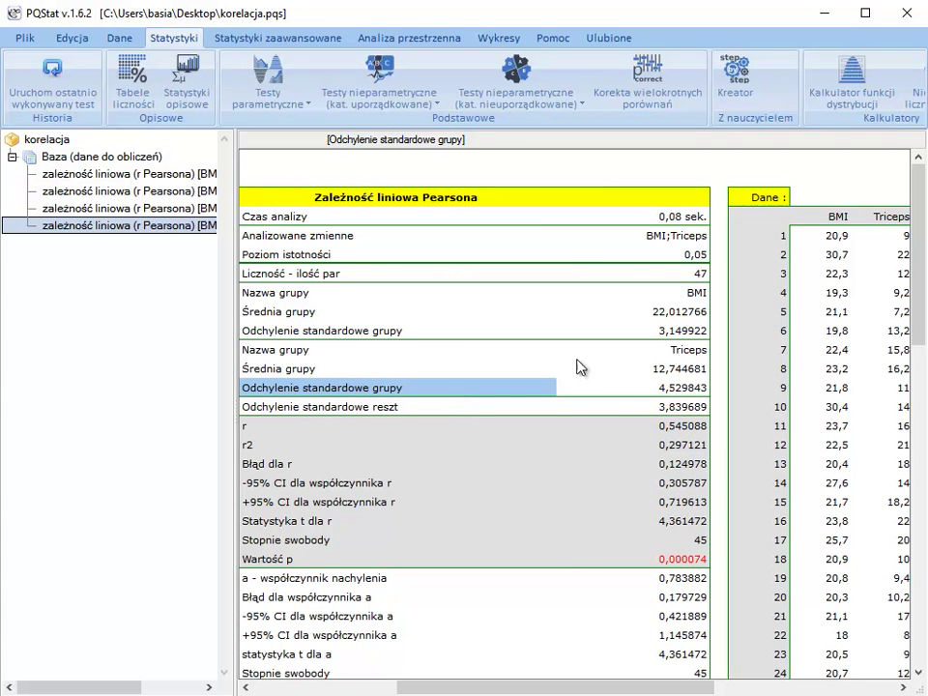
{"action": "left_click_drag", "start_coordinate": [921, 274], "coordinate": [916, 367]}
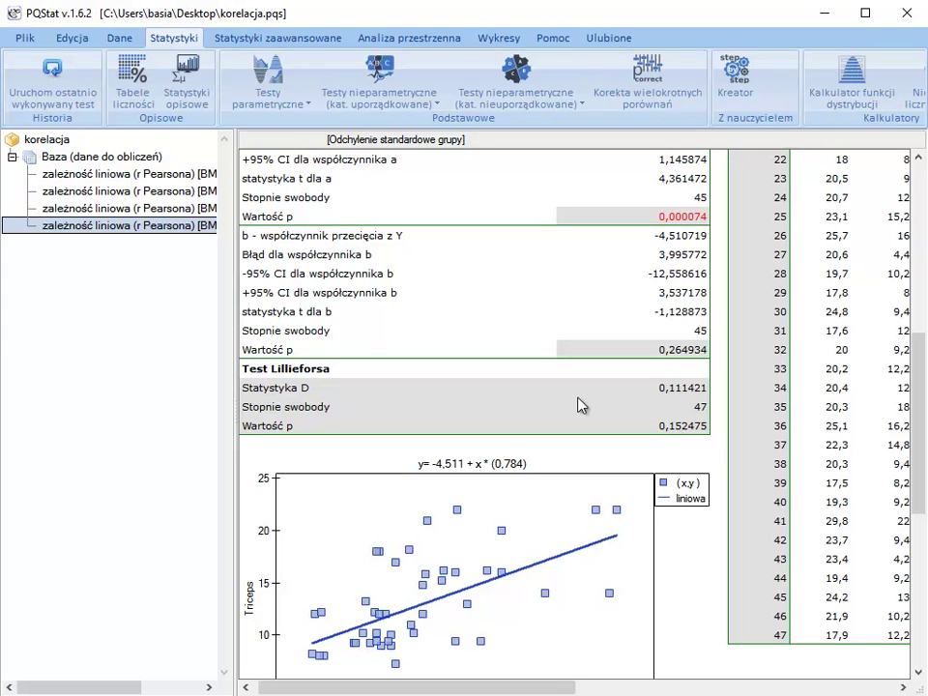
Insert an empty row above the first row of the Baza data sheet.
{"action": "left_click", "coordinate": [99, 158]}
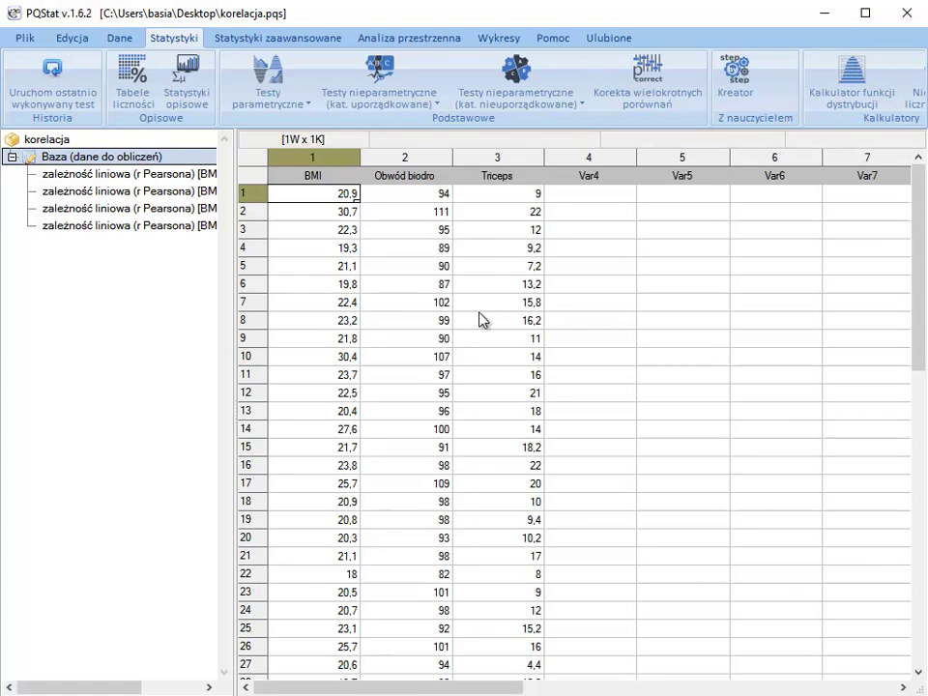
{"action": "left_click", "coordinate": [252, 195]}
{"action": "right_click", "coordinate": [254, 202]}
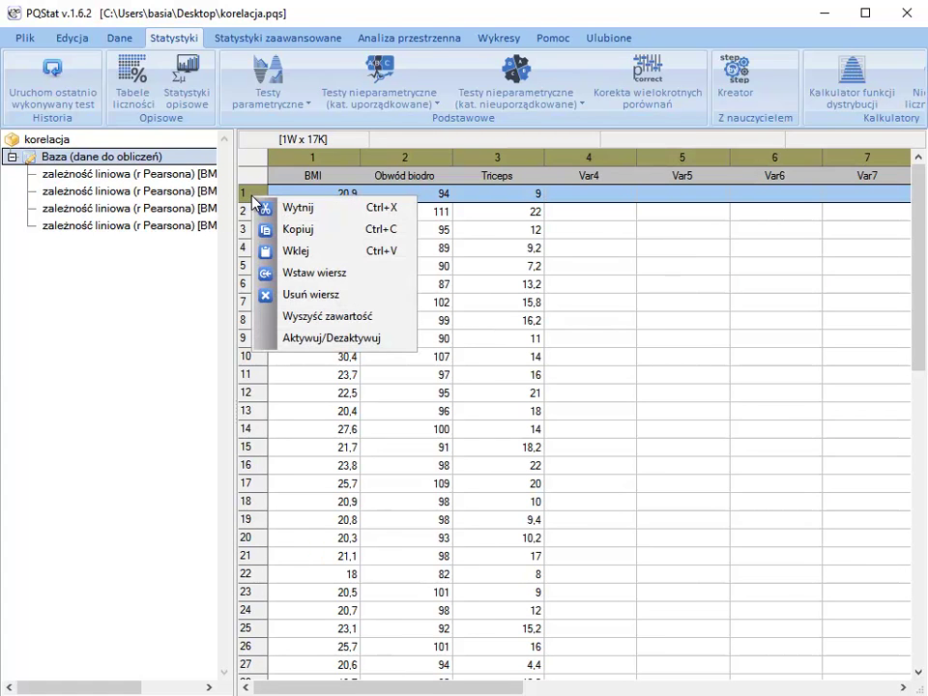
{"action": "left_click", "coordinate": [278, 274]}
{"action": "left_click", "coordinate": [301, 284]}
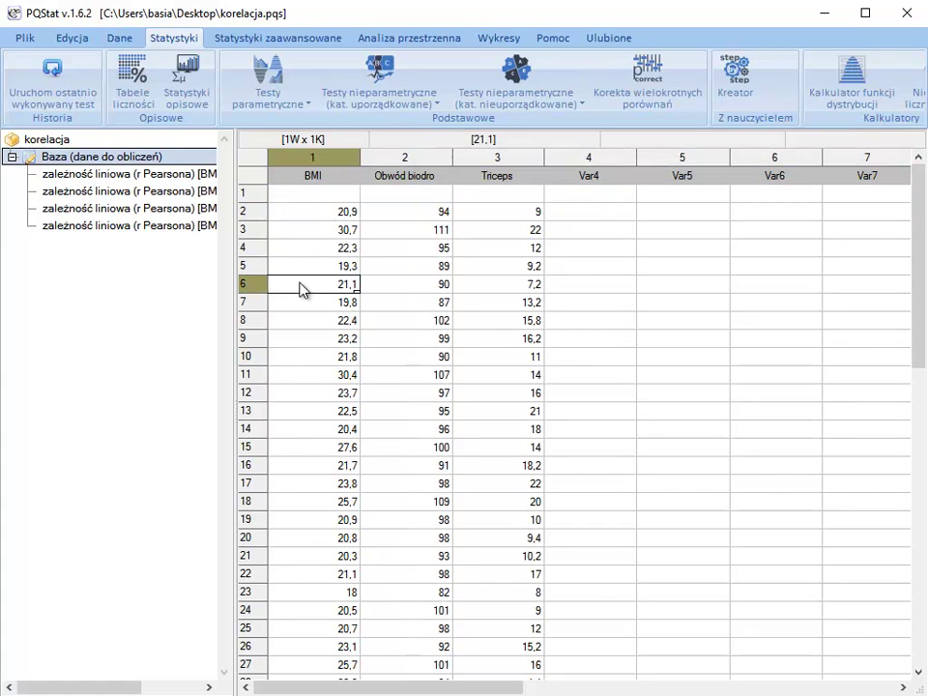
Enter an outlier in the new first row with BMI 30 and Triceps 100.
{"action": "left_click", "coordinate": [332, 196]}
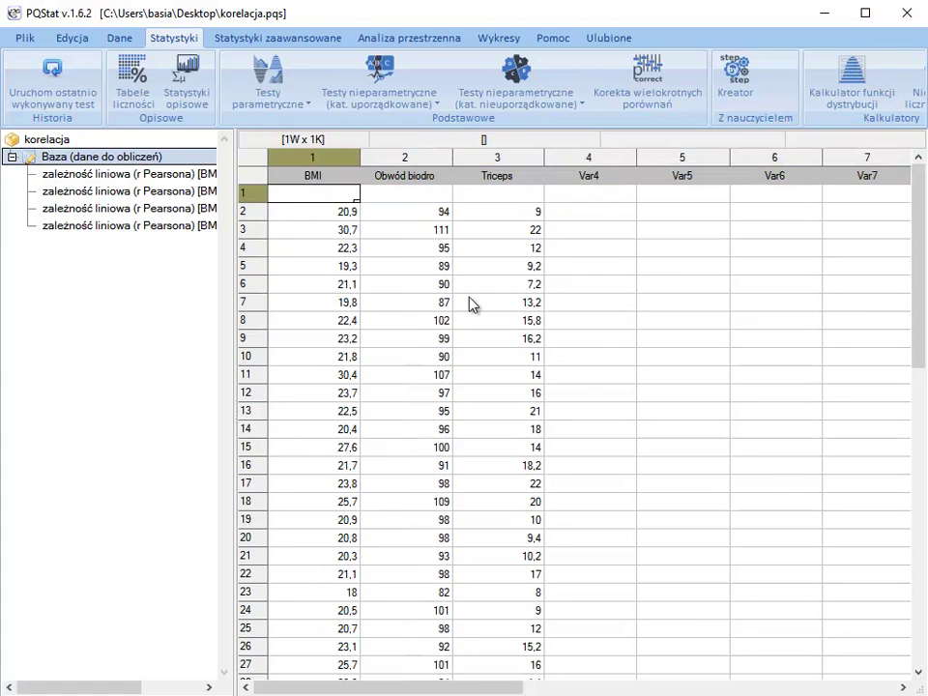
{"action": "type", "text": "30"}
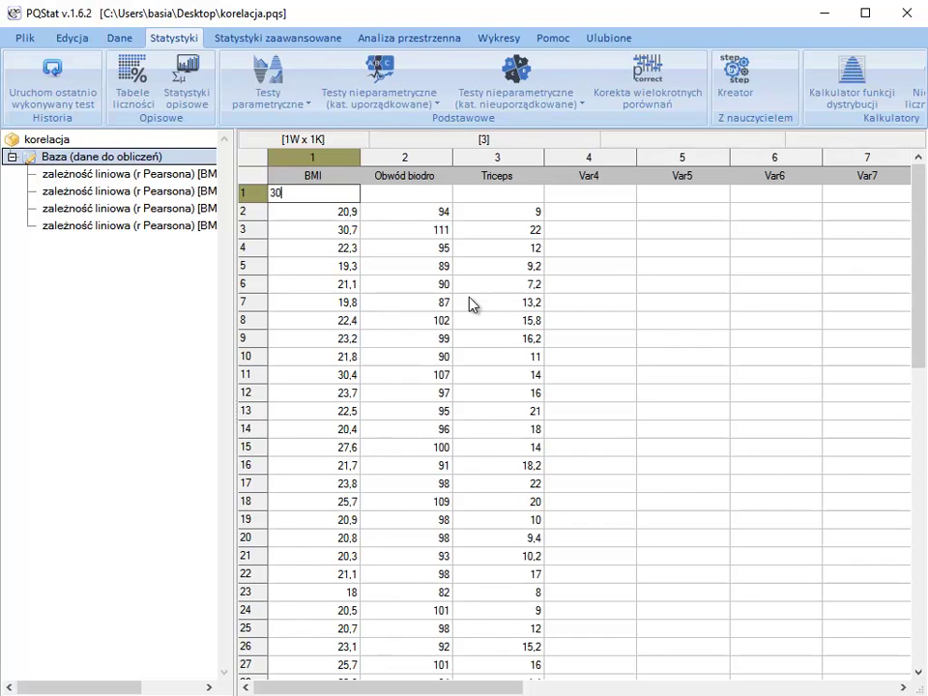
{"action": "left_click", "coordinate": [503, 268]}
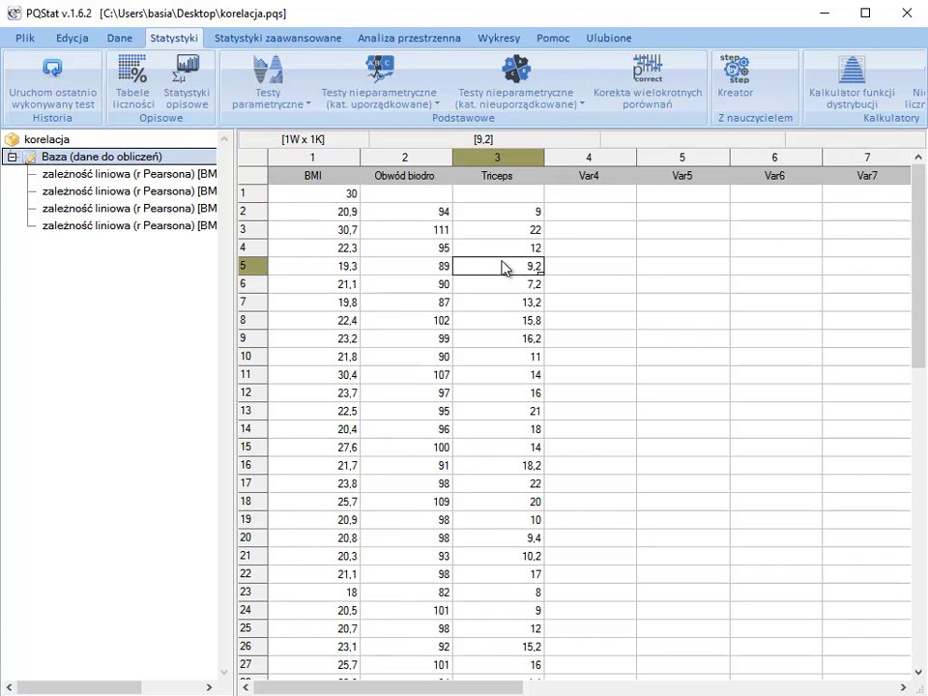
{"action": "left_click", "coordinate": [499, 195]}
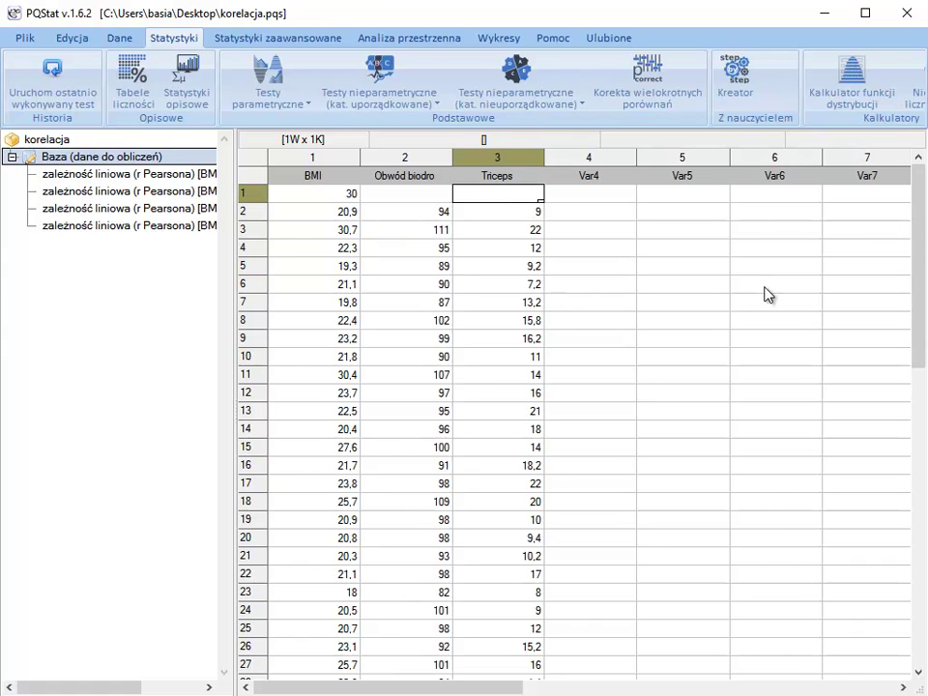
{"action": "type", "text": "100"}
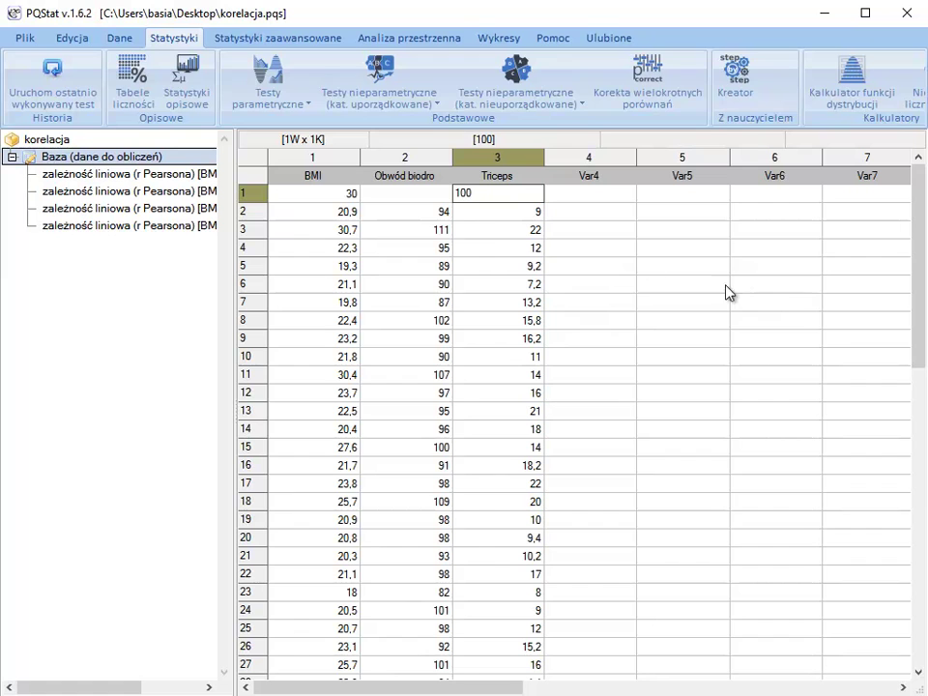
{"action": "left_click", "coordinate": [495, 279]}
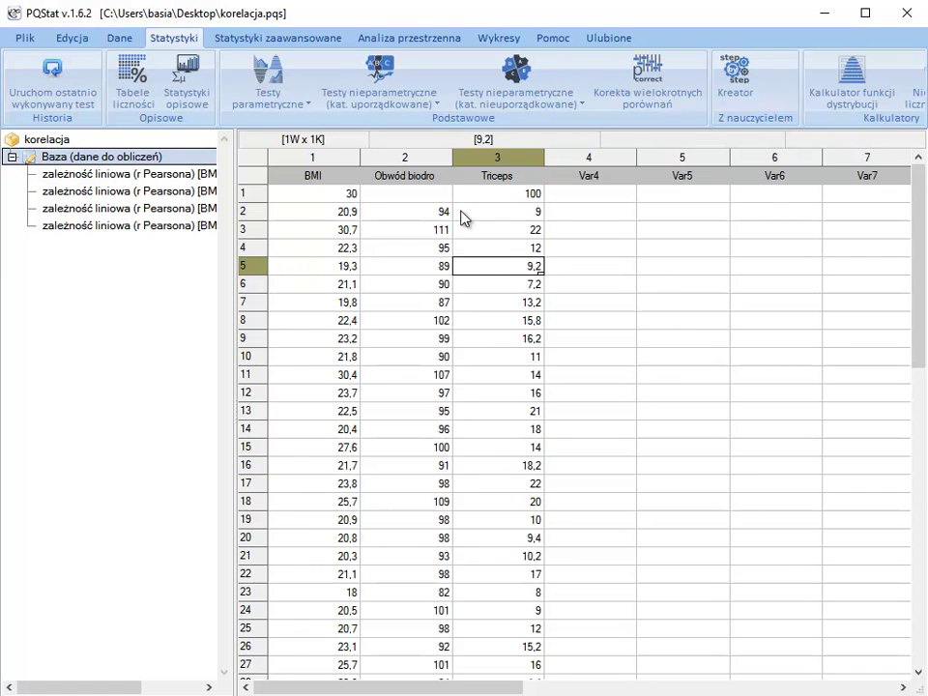
Rerun the Pearson analysis with BMI as the independent variable and only Triceps as the dependent variable, keeping data, chart and residual analysis.
{"action": "left_click", "coordinate": [55, 74]}
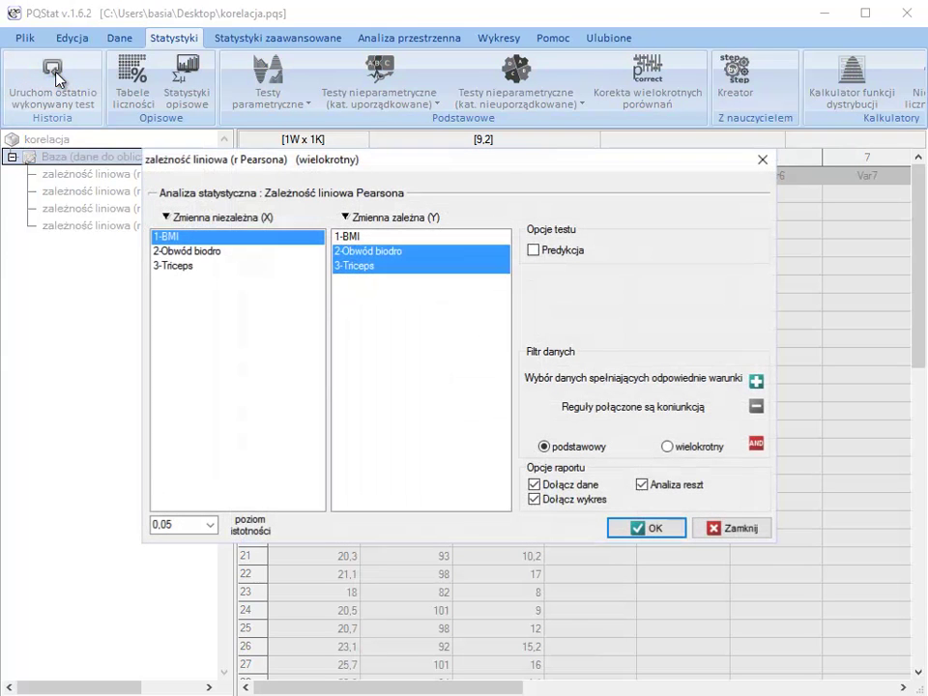
{"action": "left_click", "coordinate": [356, 273]}
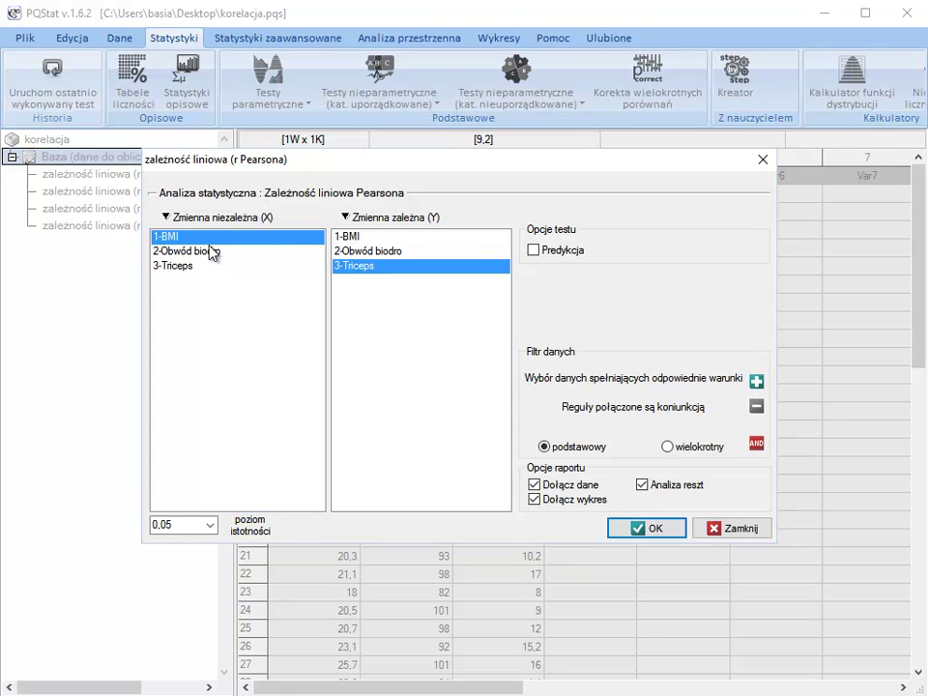
{"action": "left_click", "coordinate": [651, 531]}
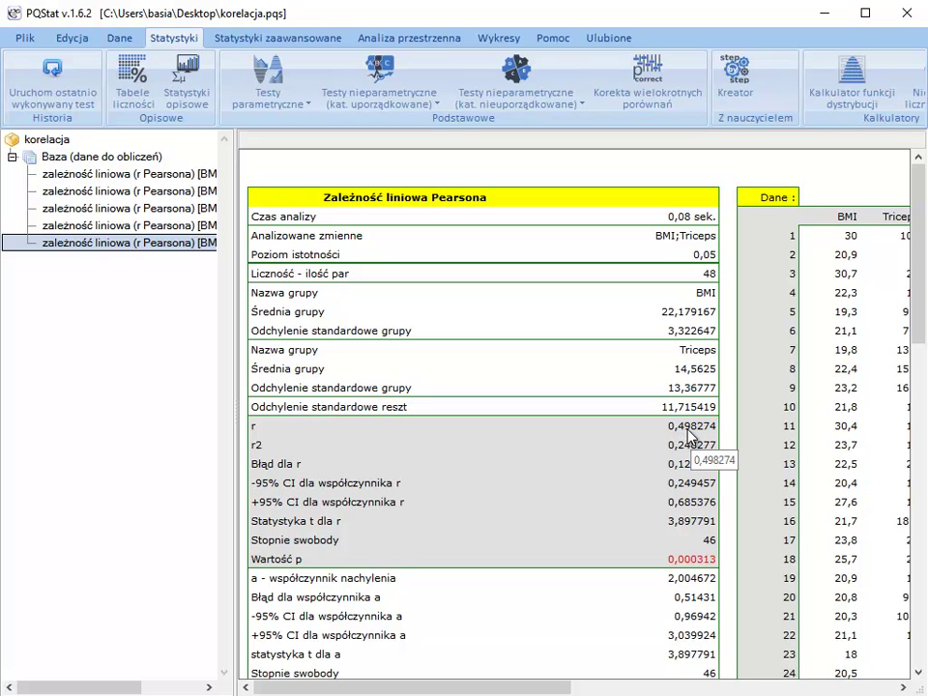
Compare the correlation, p-value and regression coefficients of the BMI–Triceps reports with and without the outlier.
{"action": "left_click", "coordinate": [145, 230]}
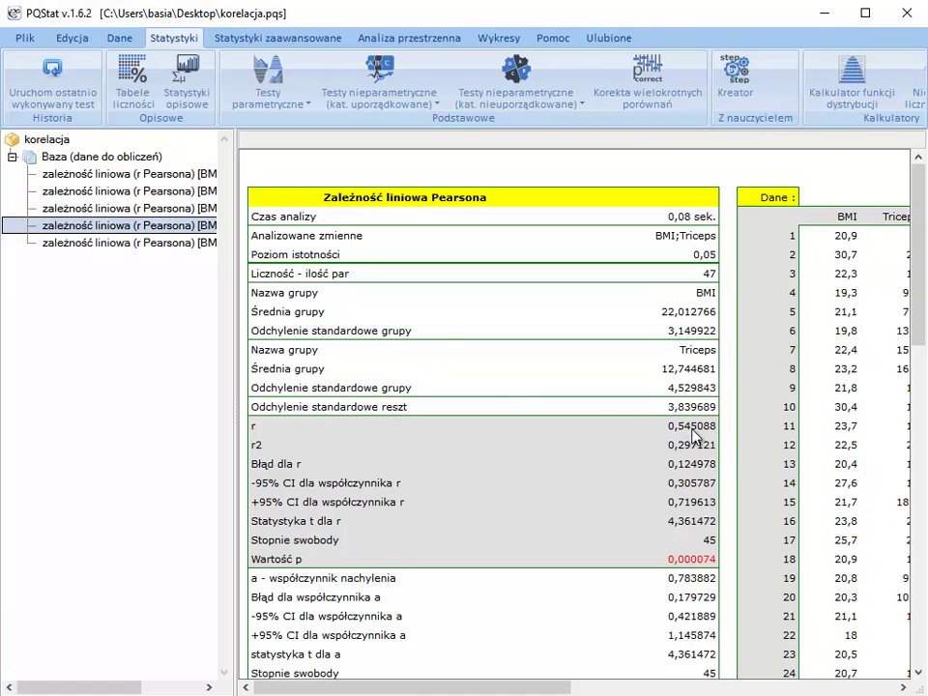
{"action": "left_click", "coordinate": [104, 241]}
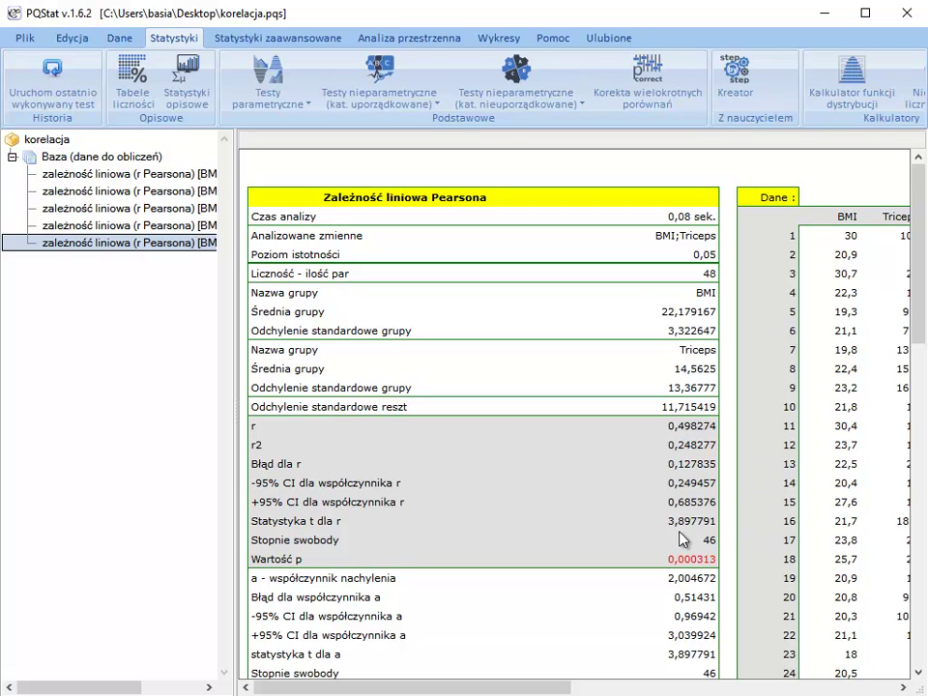
{"action": "scroll", "coordinate": [682, 539], "scroll_direction": "down", "scroll_amount": 3}
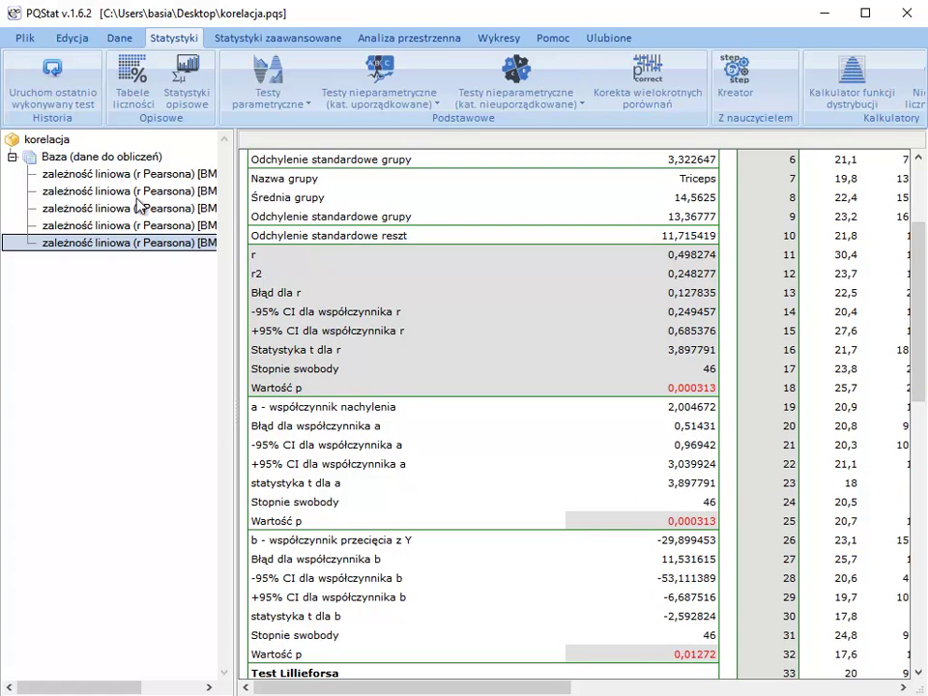
{"action": "left_click", "coordinate": [147, 225]}
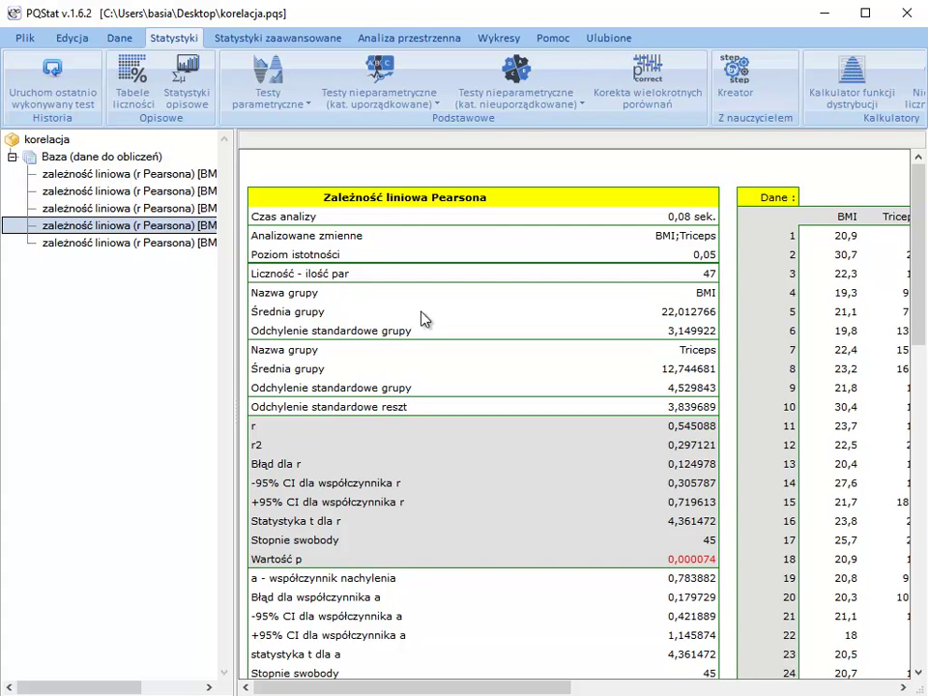
{"action": "left_click", "coordinate": [194, 244]}
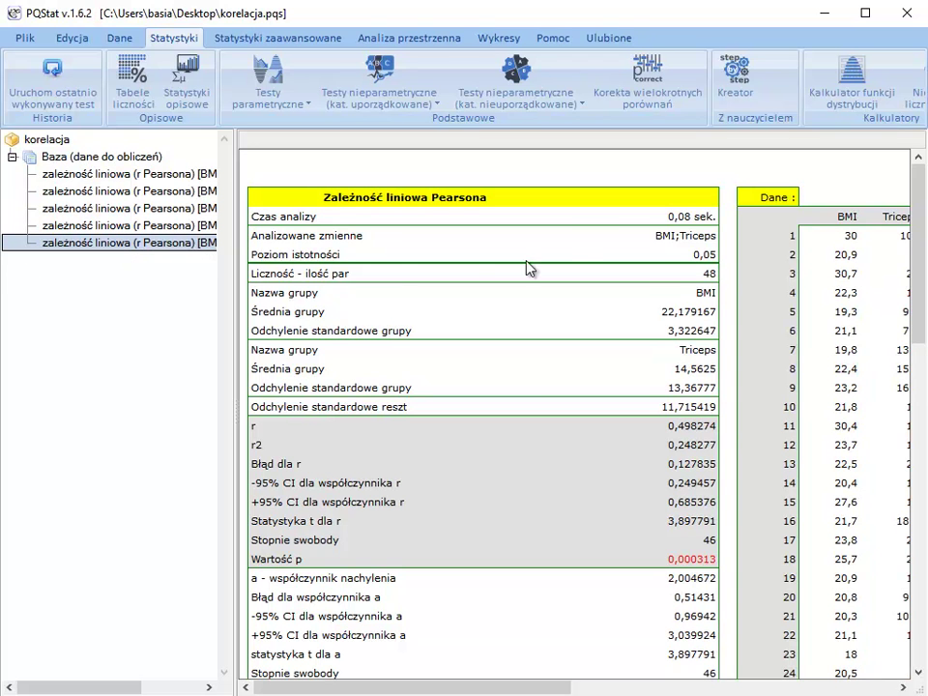
Compare the Lilliefors test results and fitted scatter charts of the BMI–Triceps reports with and without the outlier.
{"action": "left_click_drag", "start_coordinate": [918, 241], "coordinate": [919, 445]}
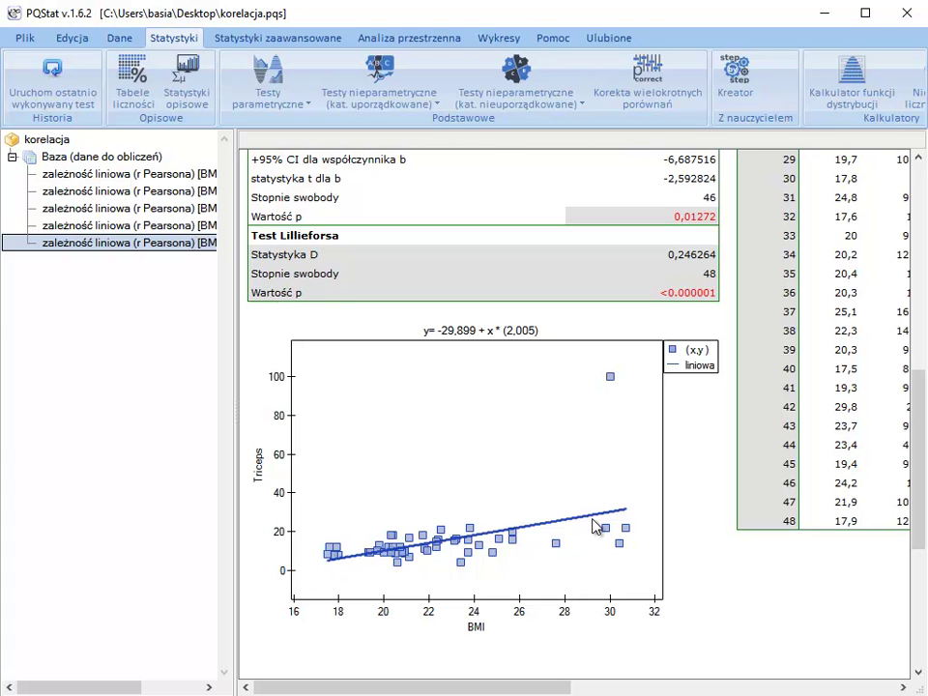
{"action": "left_click", "coordinate": [182, 225]}
{"action": "left_click_drag", "start_coordinate": [921, 290], "coordinate": [921, 458]}
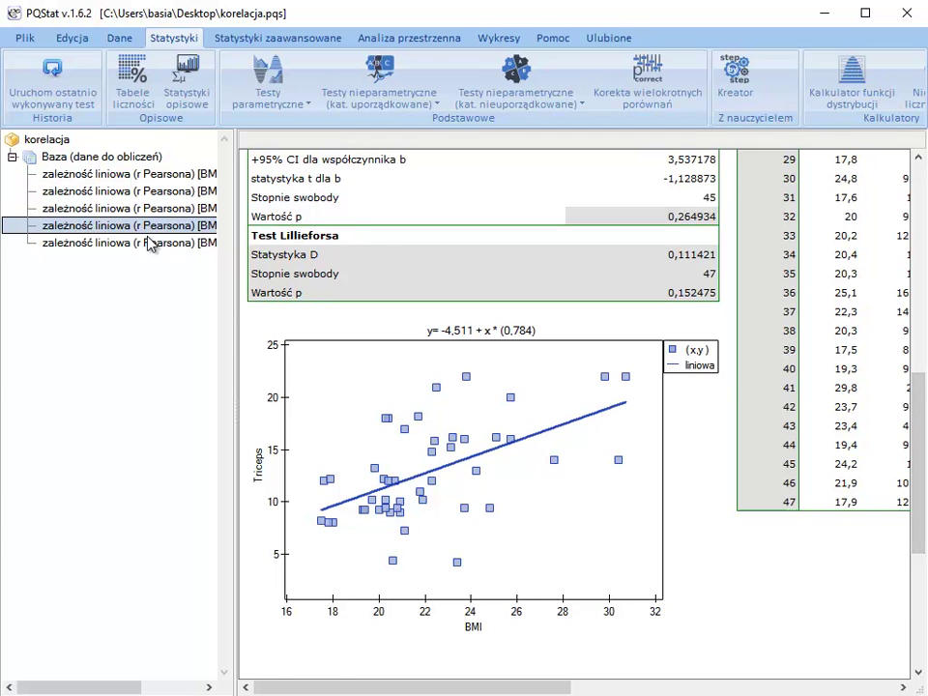
Examine the outlier's standardized residual and its standard-deviation range in the residual analysis of the newest BMI–Triceps report.
{"action": "left_click", "coordinate": [212, 242]}
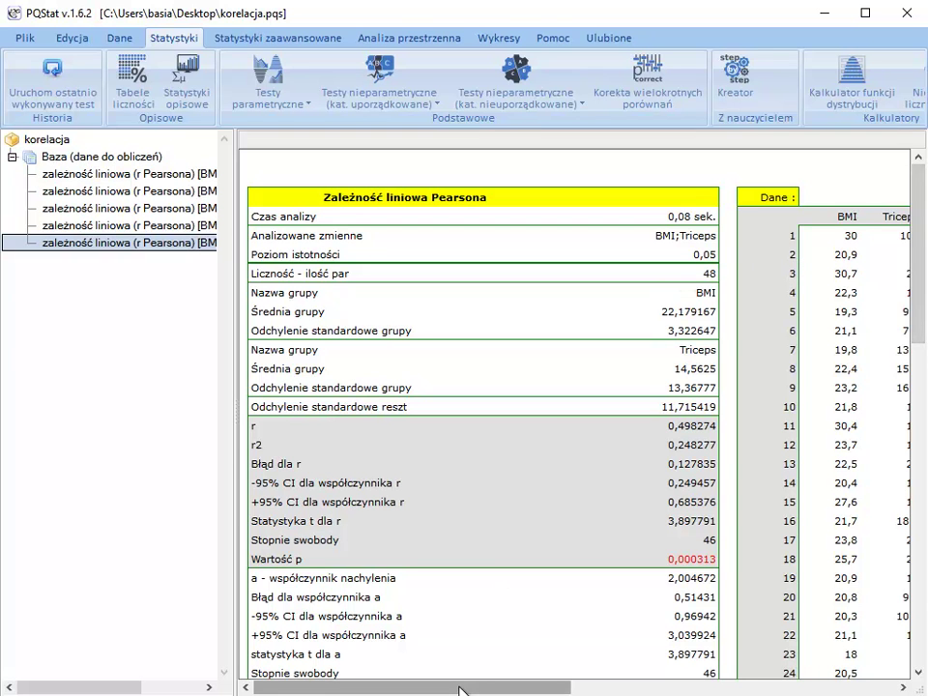
{"action": "left_click_drag", "start_coordinate": [460, 690], "coordinate": [759, 687]}
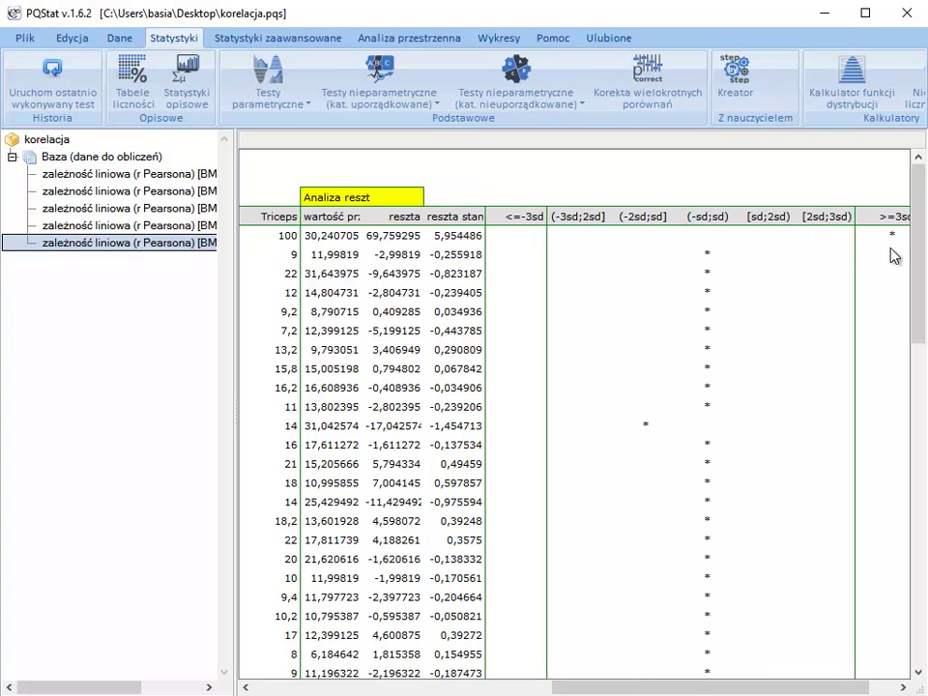
{"action": "left_click_drag", "start_coordinate": [642, 686], "coordinate": [702, 689]}
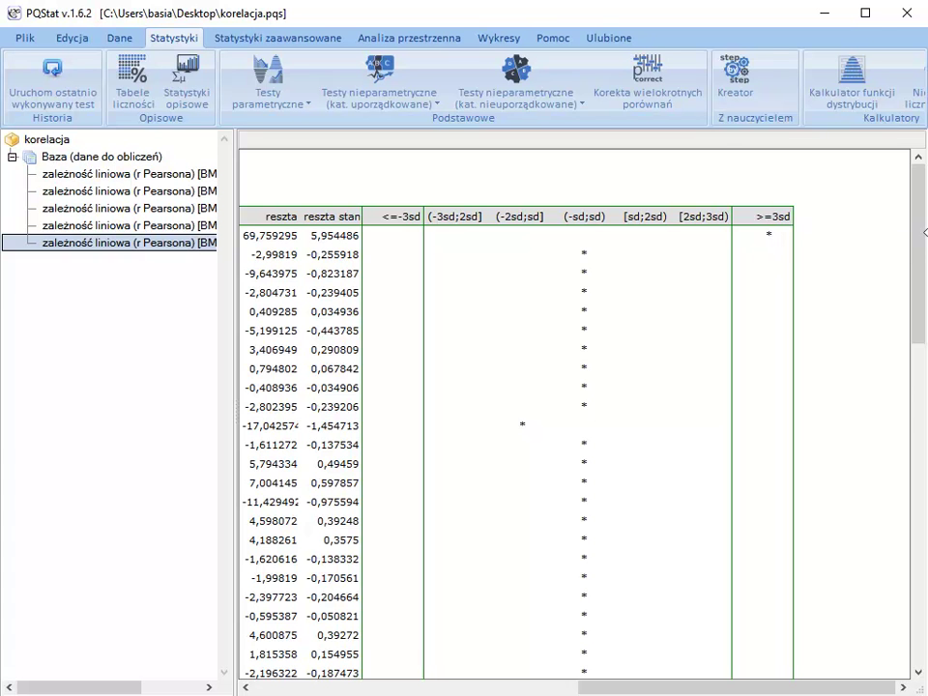
{"action": "mouse_move", "coordinate": [920, 246]}
{"action": "left_mouse_down"}
{"action": "mouse_move", "coordinate": [924, 321]}
{"action": "mouse_move", "coordinate": [925, 246]}
{"action": "left_mouse_up"}
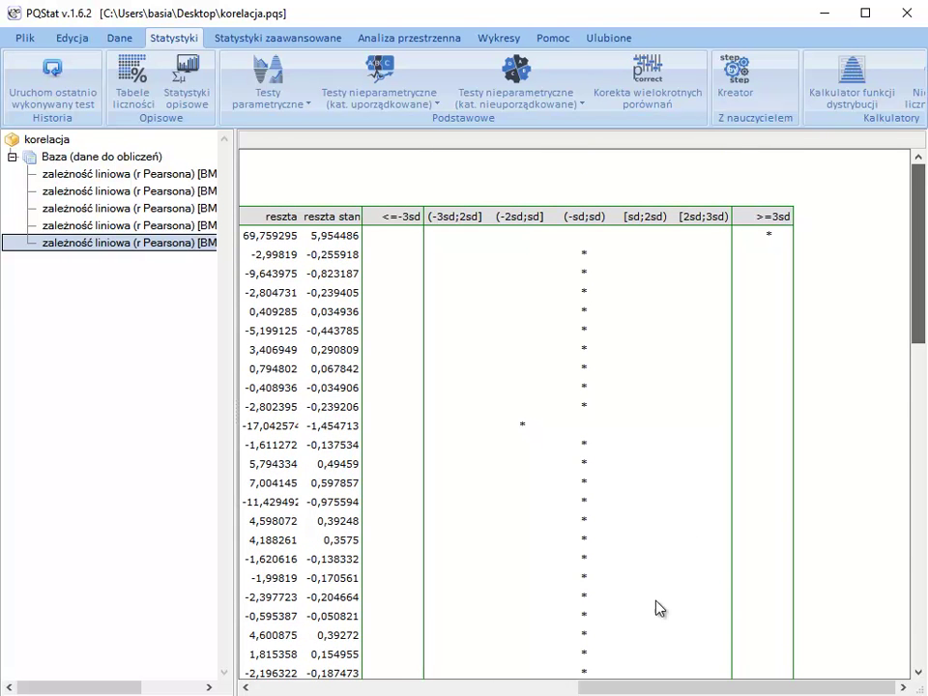
Relate the outlier in the first data row to the Lilliefors test and its point on the newest BMI–Triceps scatter chart.
{"action": "left_click_drag", "start_coordinate": [638, 687], "coordinate": [440, 684]}
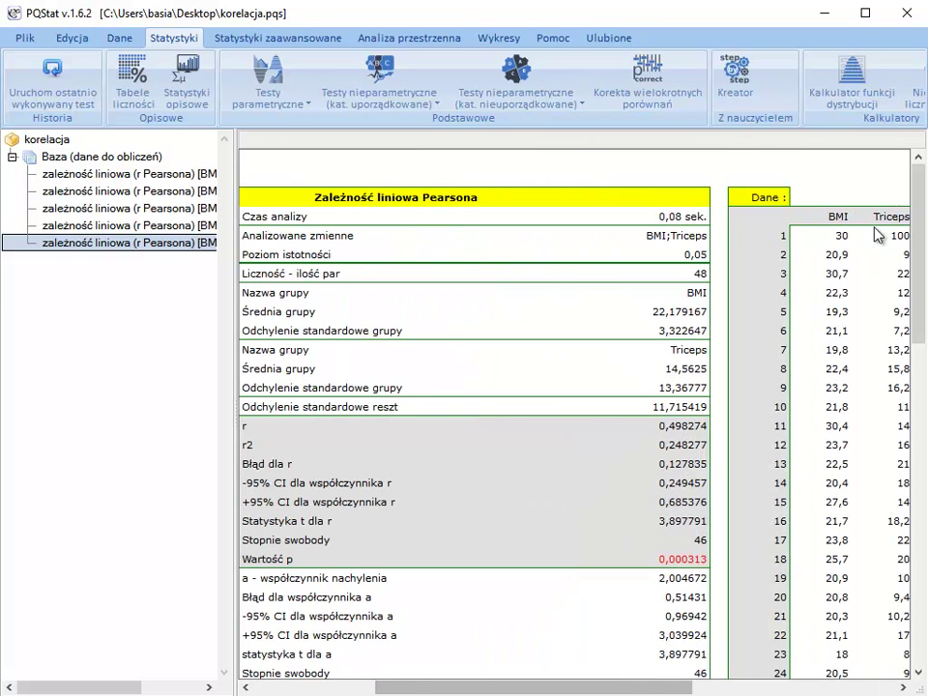
{"action": "left_click_drag", "start_coordinate": [923, 241], "coordinate": [924, 357]}
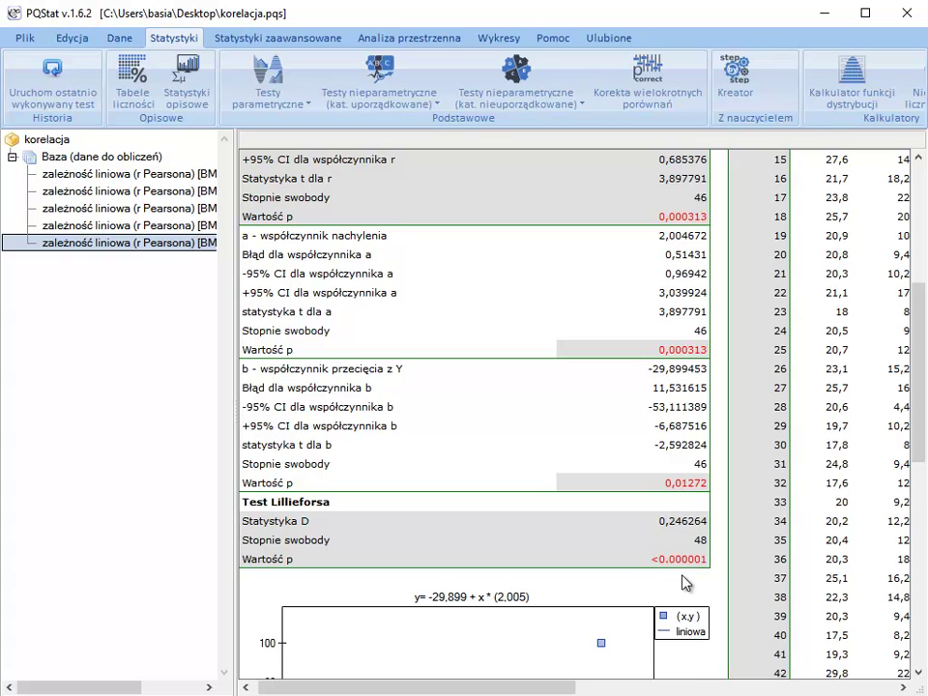
{"action": "scroll", "coordinate": [682, 577], "scroll_direction": "down", "scroll_amount": 2}
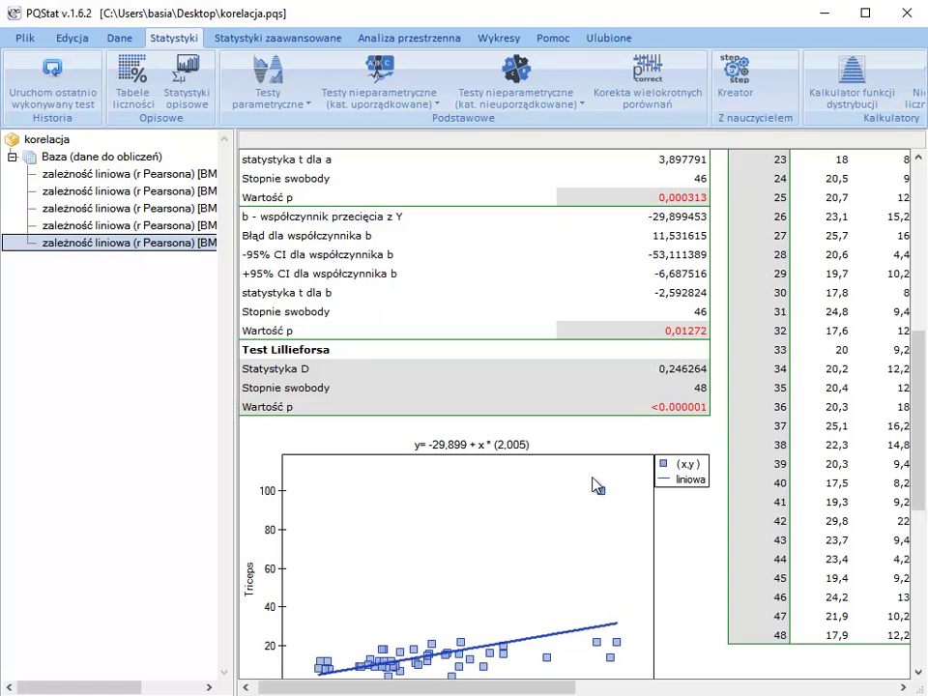
{"action": "scroll", "coordinate": [608, 518], "scroll_direction": "down", "scroll_amount": 2}
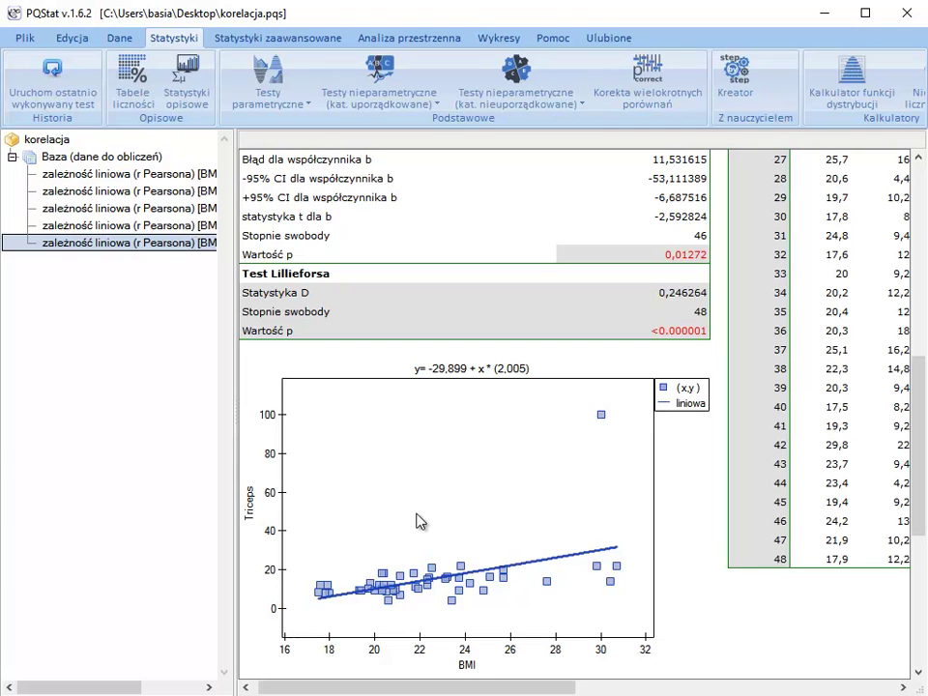
Deactivate the outlier's row 1 in the Baza data sheet so it is excluded from calculations.
{"action": "left_click", "coordinate": [93, 161]}
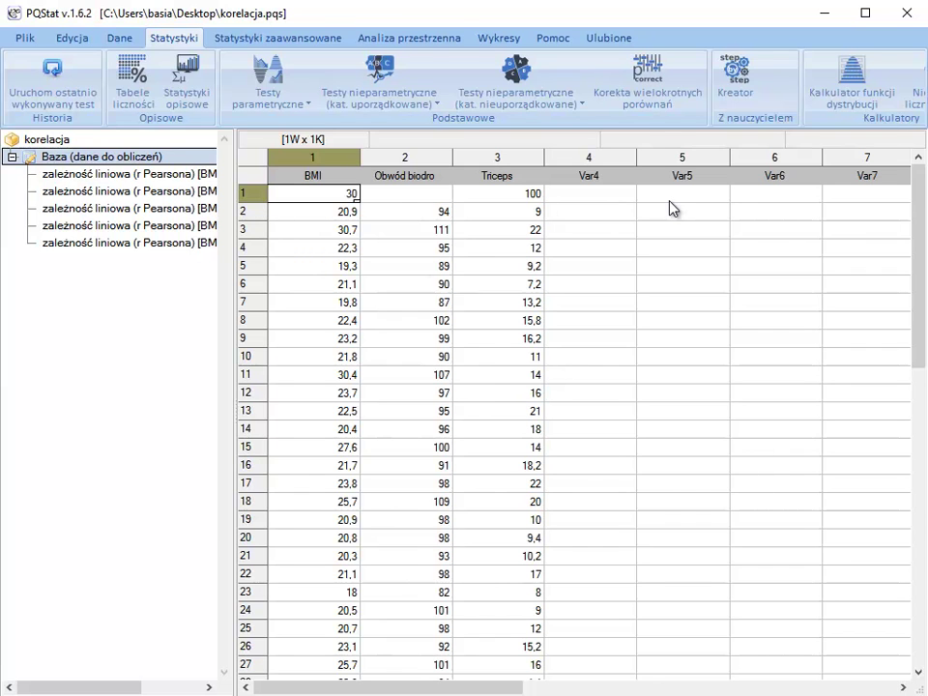
{"action": "right_click", "coordinate": [253, 198]}
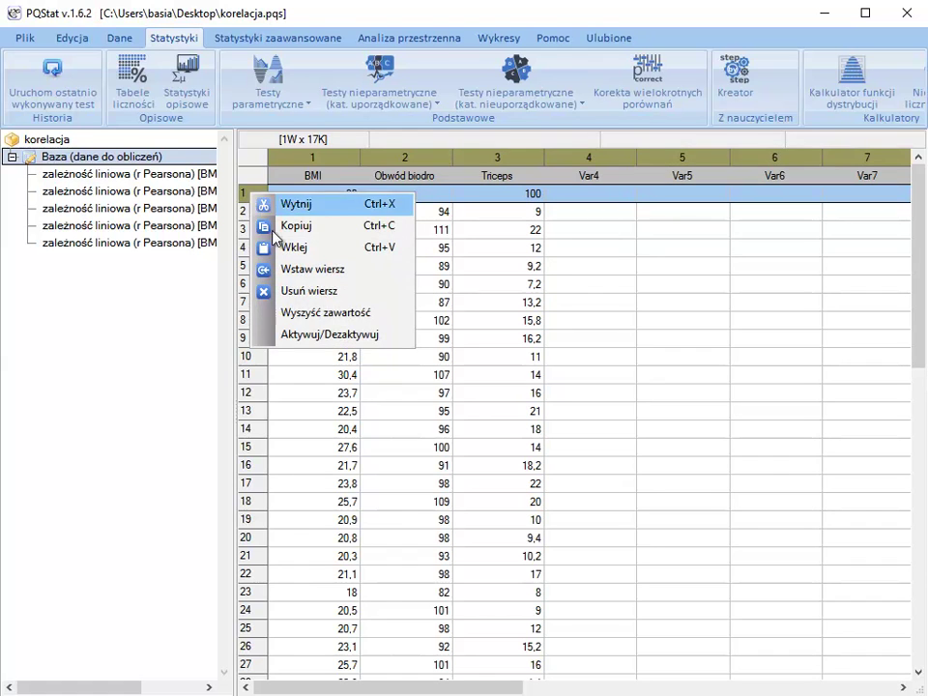
{"action": "left_click", "coordinate": [312, 334]}
{"action": "left_click", "coordinate": [423, 340]}
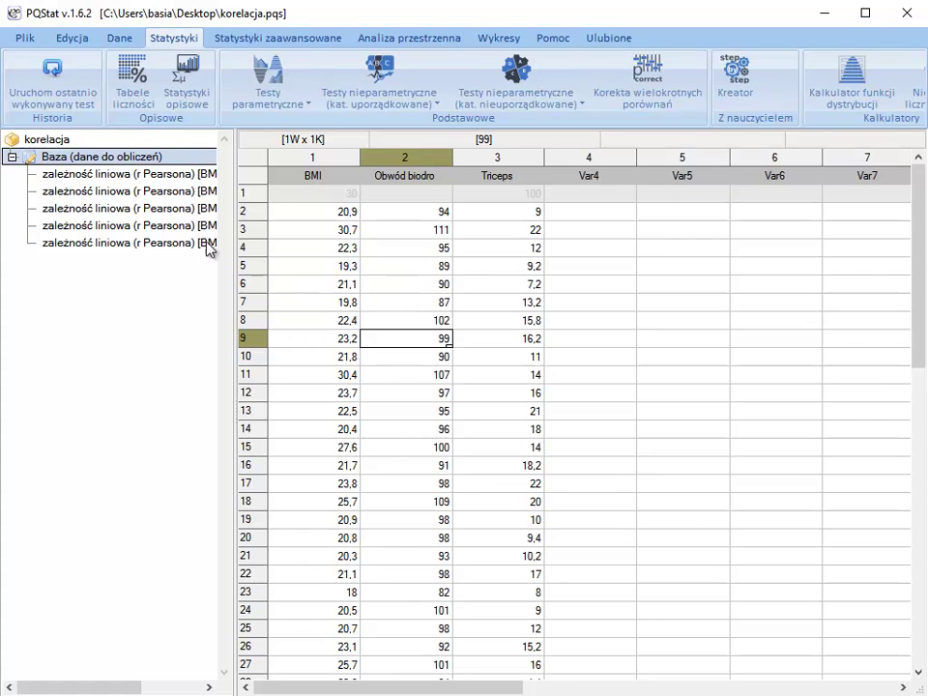
Rerun the BMI–Triceps Pearson analysis with prediction enabled for X = 25 and Y = 11, and review the predictions in the report and chart.
{"action": "left_click", "coordinate": [45, 49]}
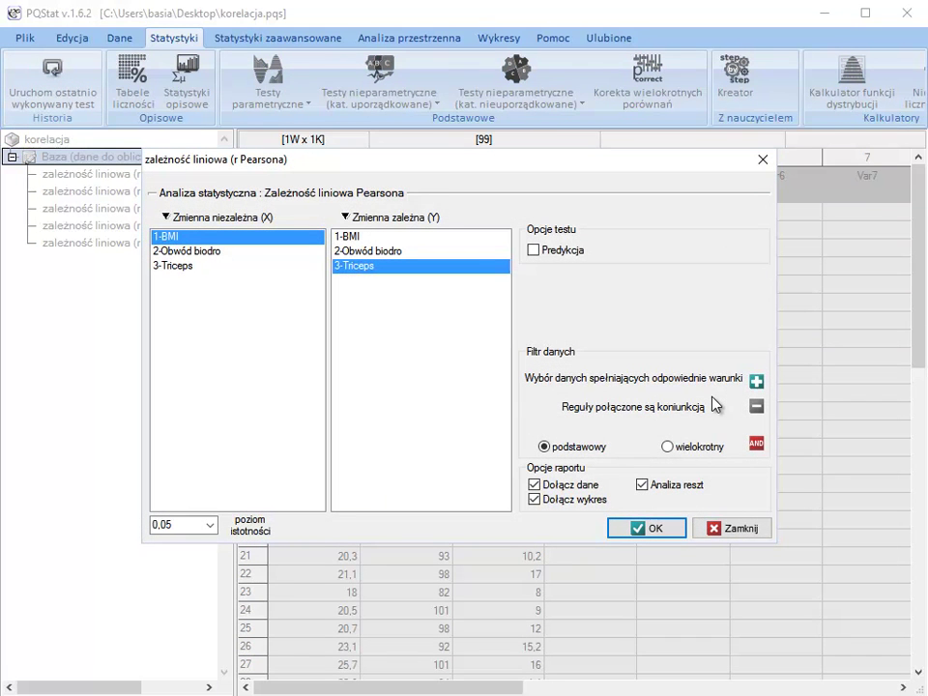
{"action": "left_click", "coordinate": [534, 249]}
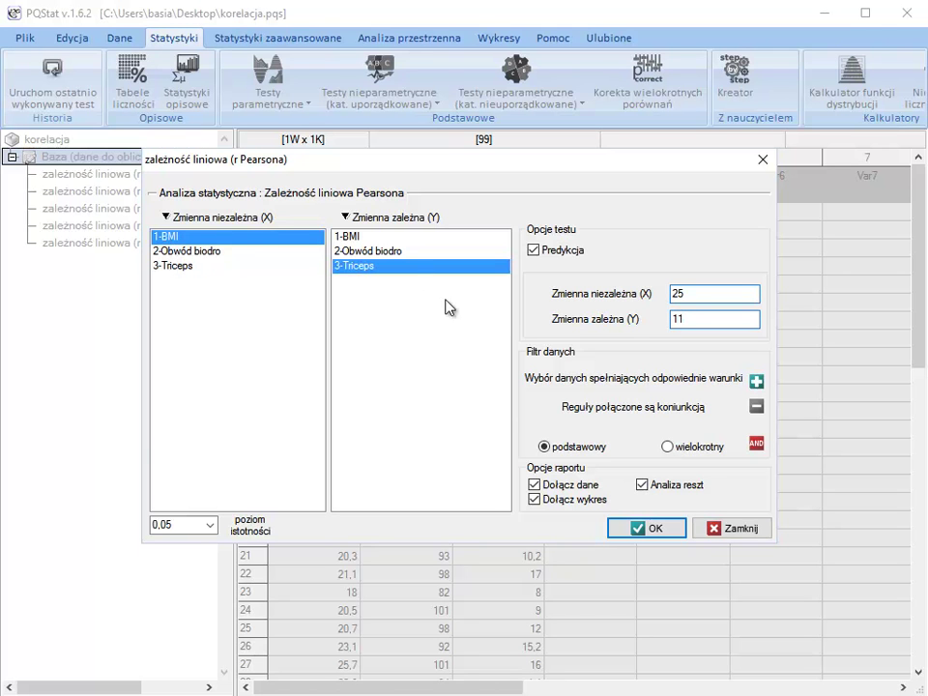
{"action": "left_click", "coordinate": [649, 532]}
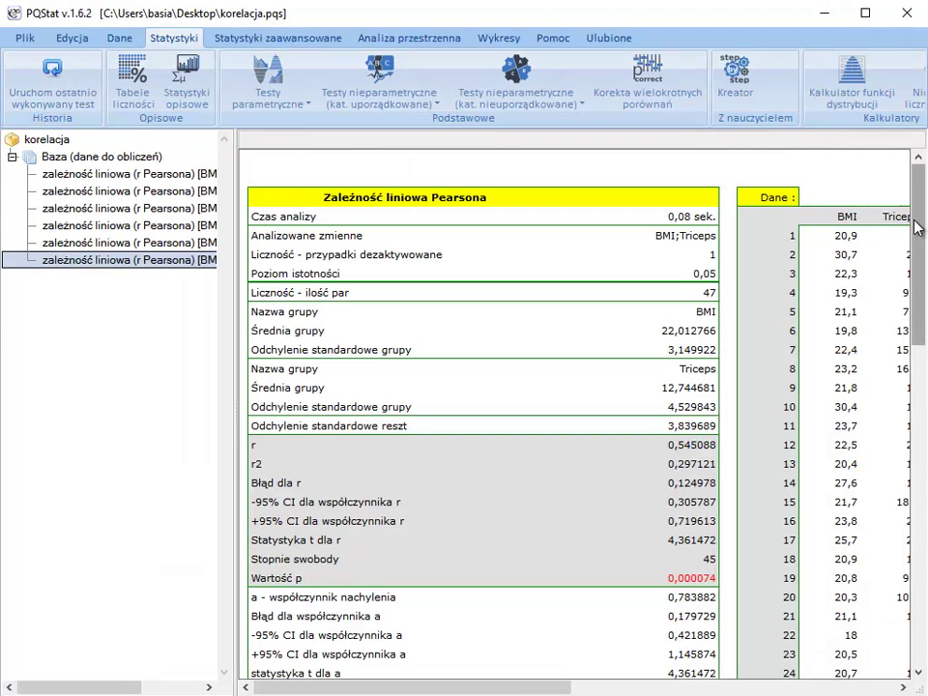
{"action": "left_click_drag", "start_coordinate": [915, 225], "coordinate": [916, 443]}
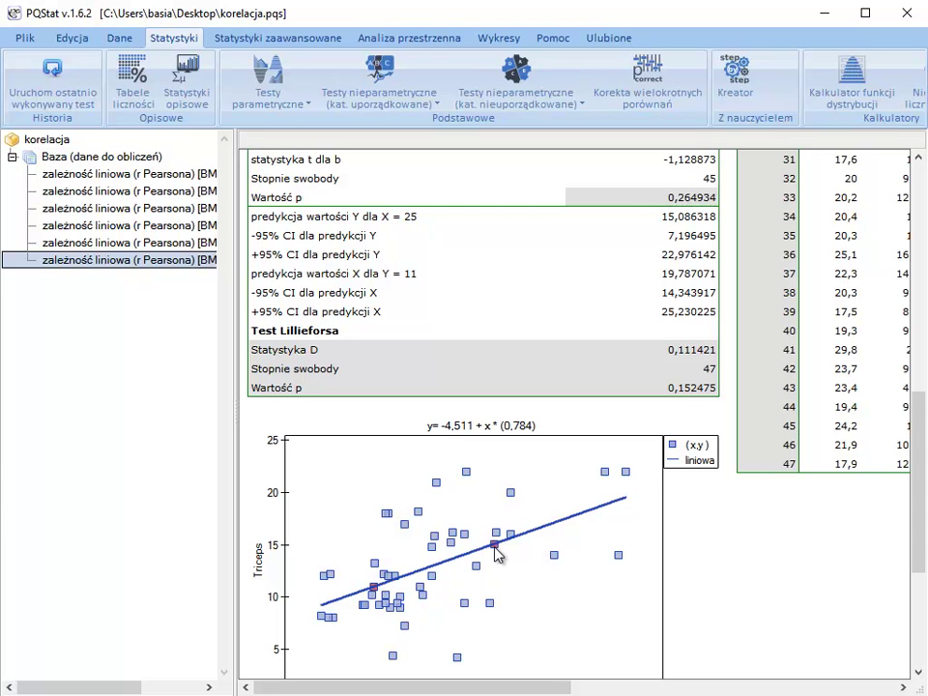
{"action": "scroll", "coordinate": [494, 551], "scroll_direction": "down", "scroll_amount": 1}
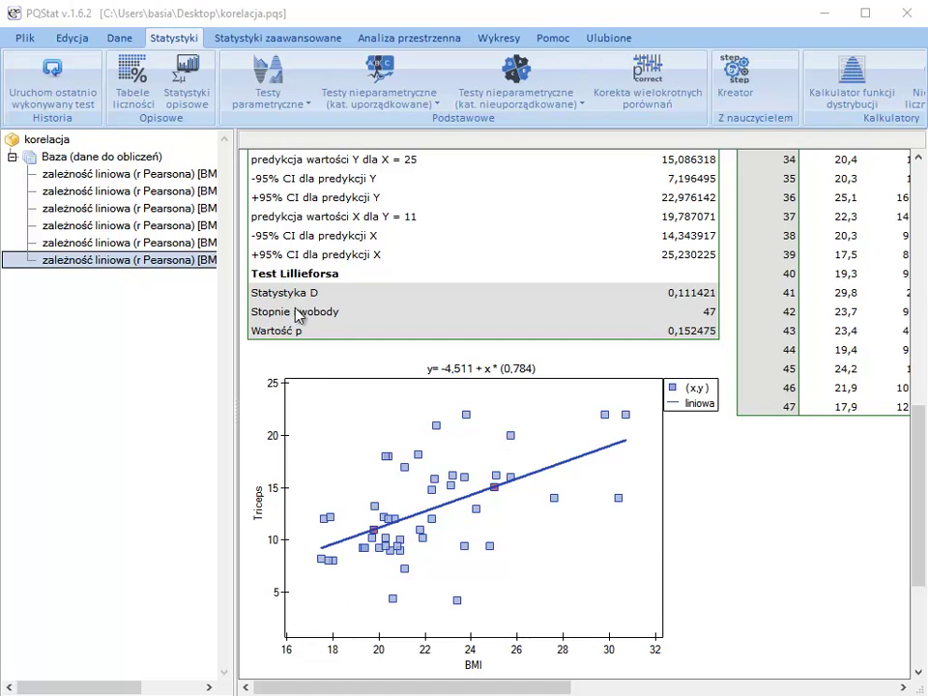
Set up numeric data generation in the Baza sheet for the empty variable Var4, using random values.
{"action": "left_click", "coordinate": [158, 157]}
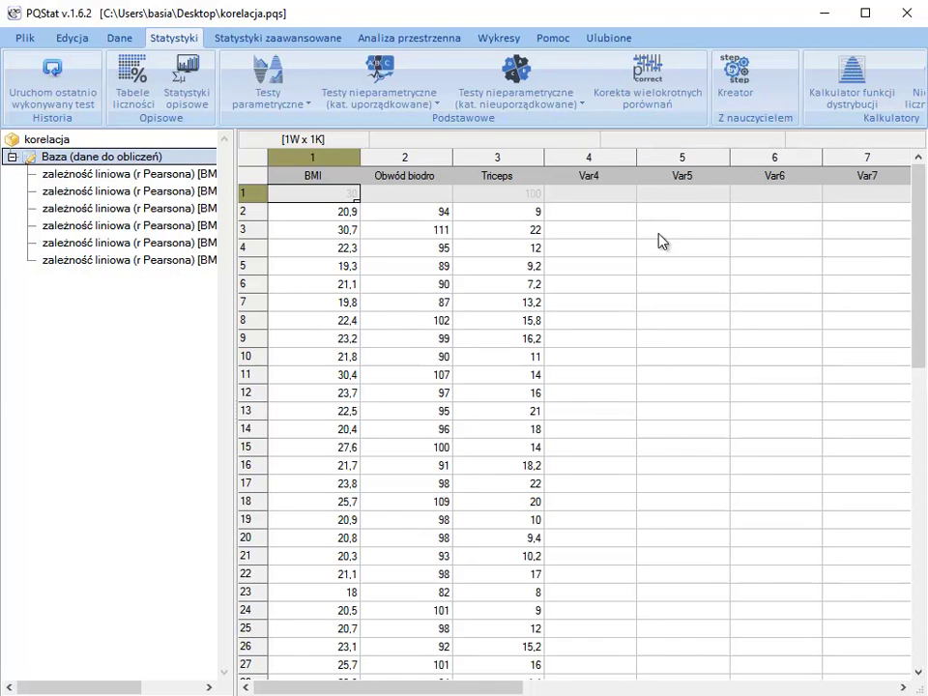
{"action": "left_click", "coordinate": [596, 215]}
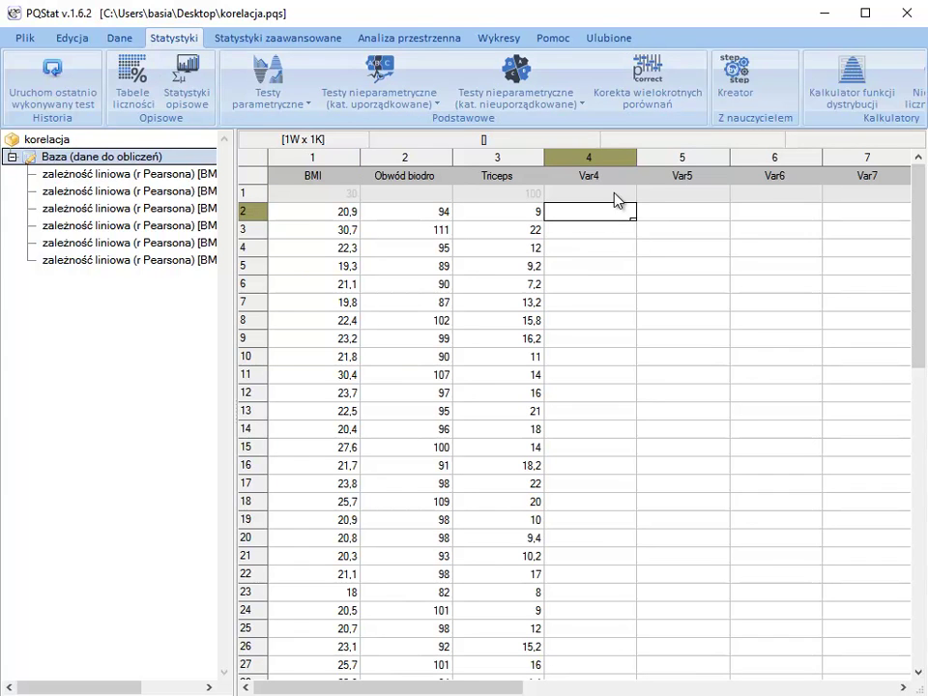
{"action": "left_click", "coordinate": [612, 193]}
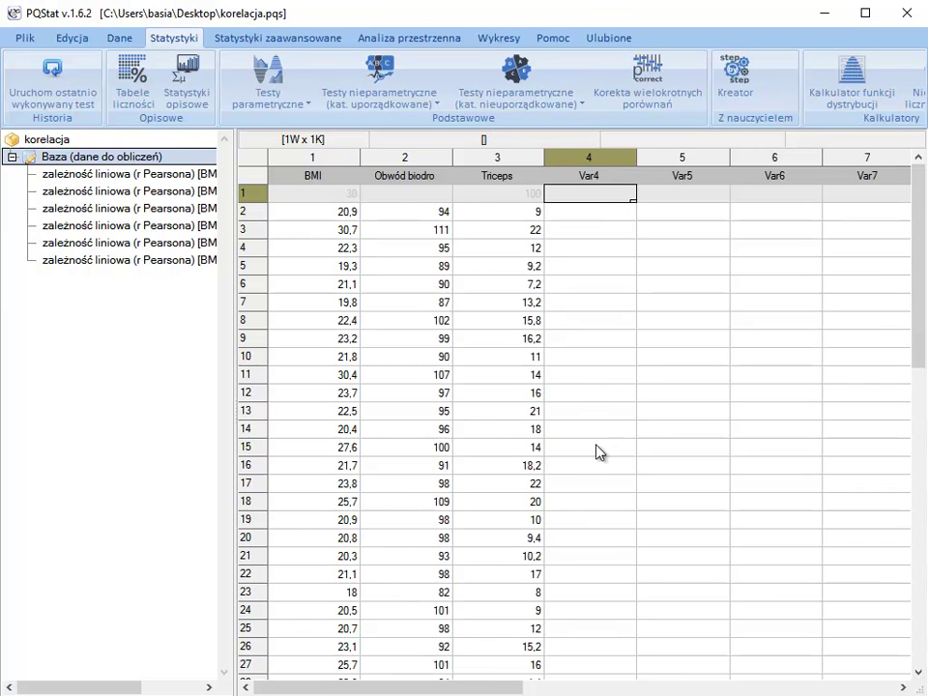
{"action": "left_click", "coordinate": [119, 40]}
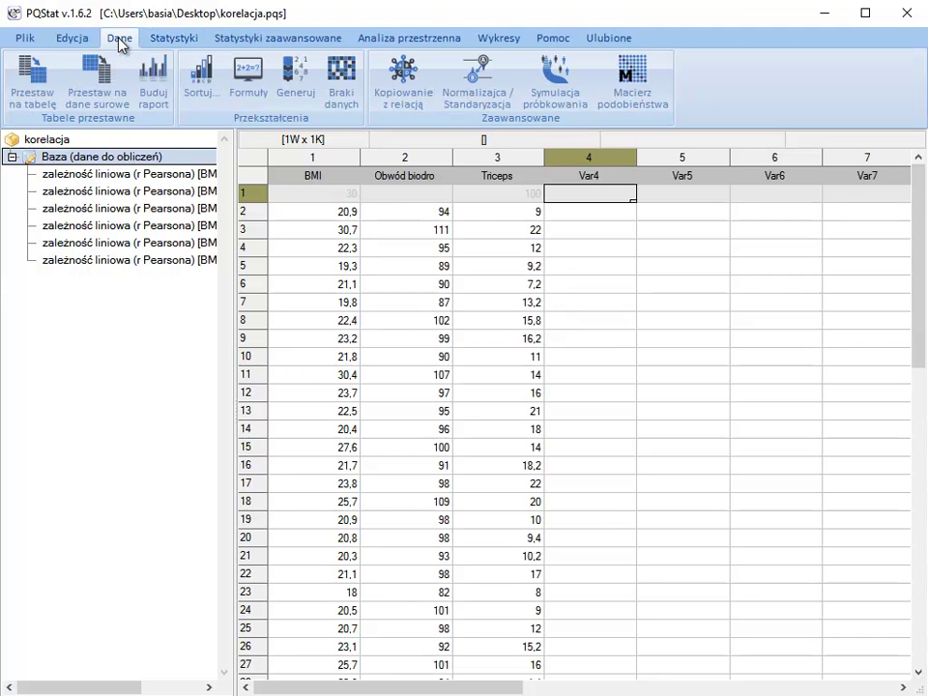
{"action": "left_click", "coordinate": [295, 82]}
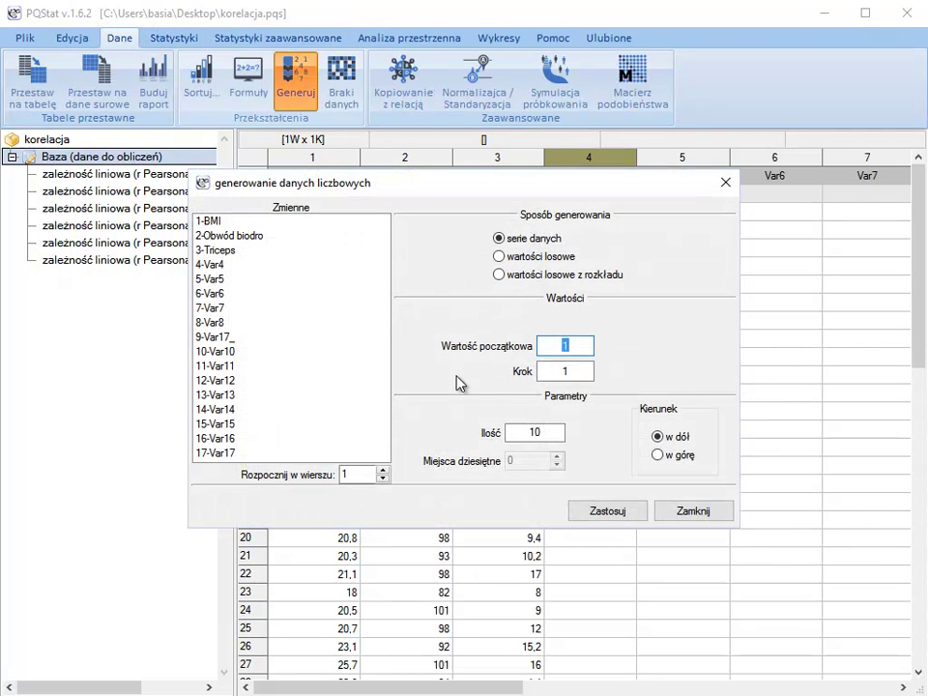
{"action": "left_click", "coordinate": [213, 267]}
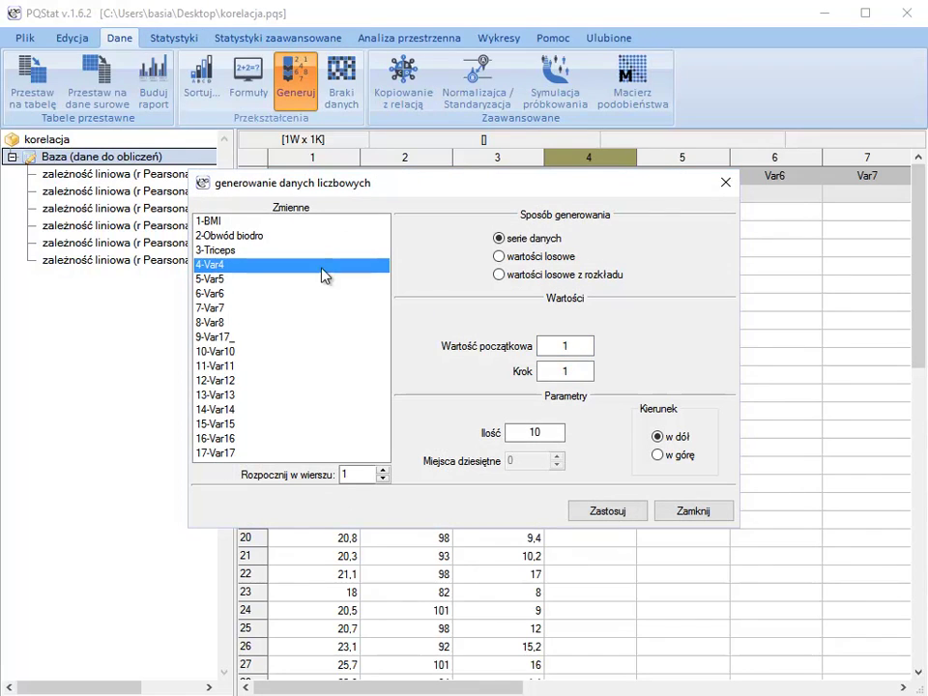
{"action": "left_click", "coordinate": [499, 256]}
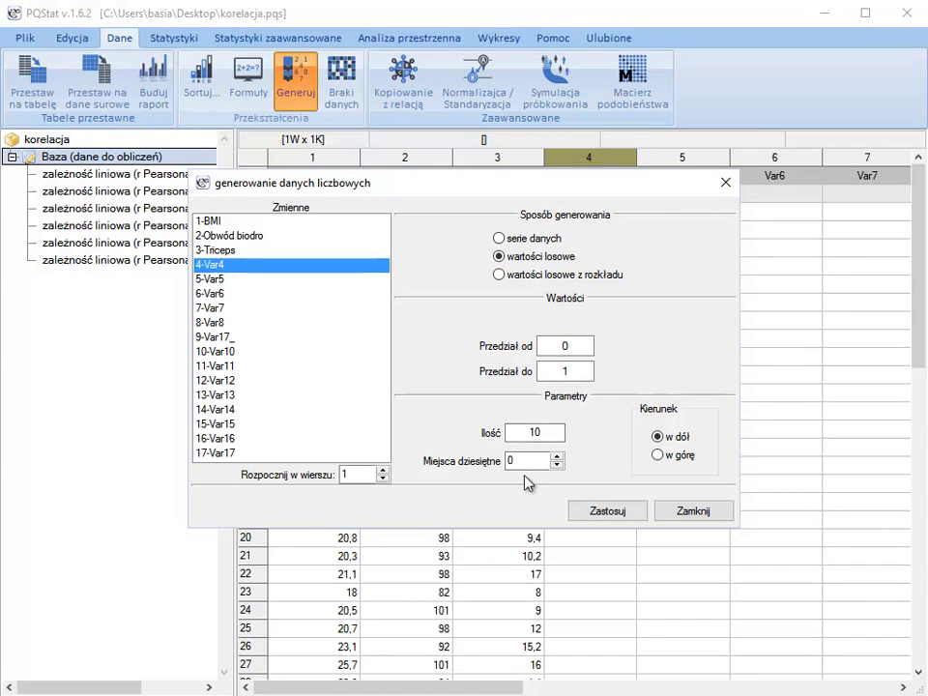
Fill Var4 with 48 random values between 0 and 100 with two decimal places, starting at row 1.
{"action": "left_click_drag", "start_coordinate": [571, 345], "coordinate": [554, 343]}
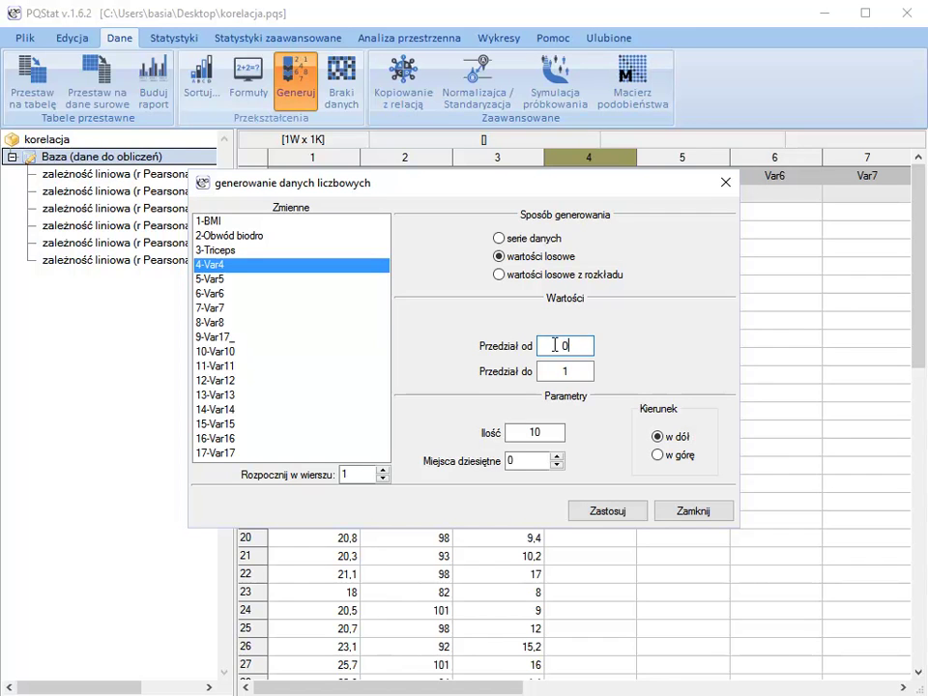
{"action": "left_click", "coordinate": [568, 370]}
{"action": "type", "text": "00"}
{"action": "left_click_drag", "start_coordinate": [546, 432], "coordinate": [519, 431]}
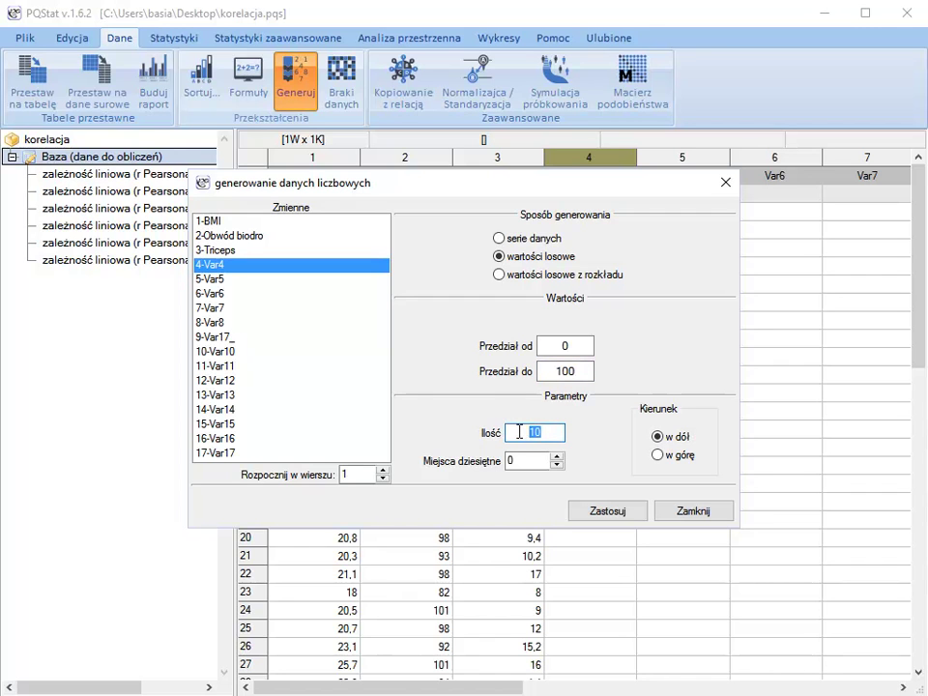
{"action": "type", "text": "48"}
{"action": "left_click", "coordinate": [558, 456]}
{"action": "left_click", "coordinate": [615, 512]}
{"action": "left_click", "coordinate": [692, 510]}
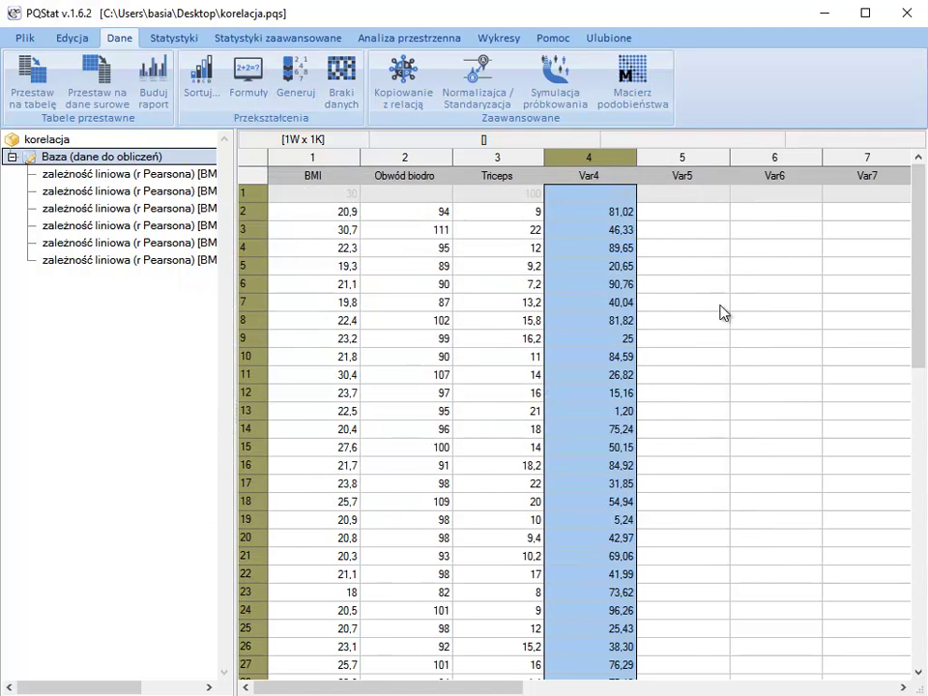
{"action": "left_click", "coordinate": [722, 302]}
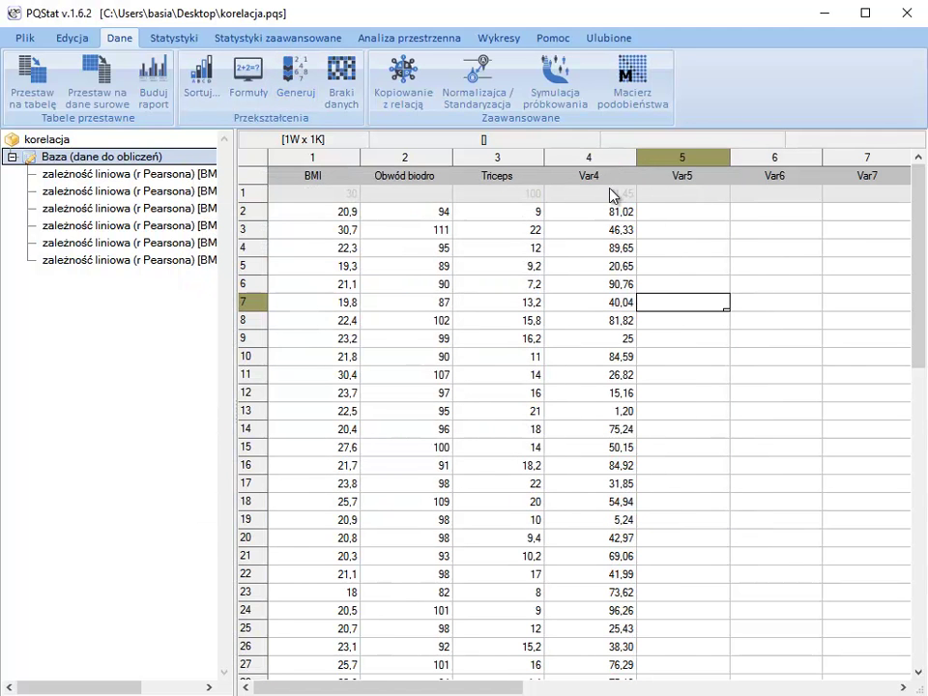
{"action": "left_click_drag", "start_coordinate": [922, 242], "coordinate": [924, 271]}
{"action": "left_click", "coordinate": [760, 466]}
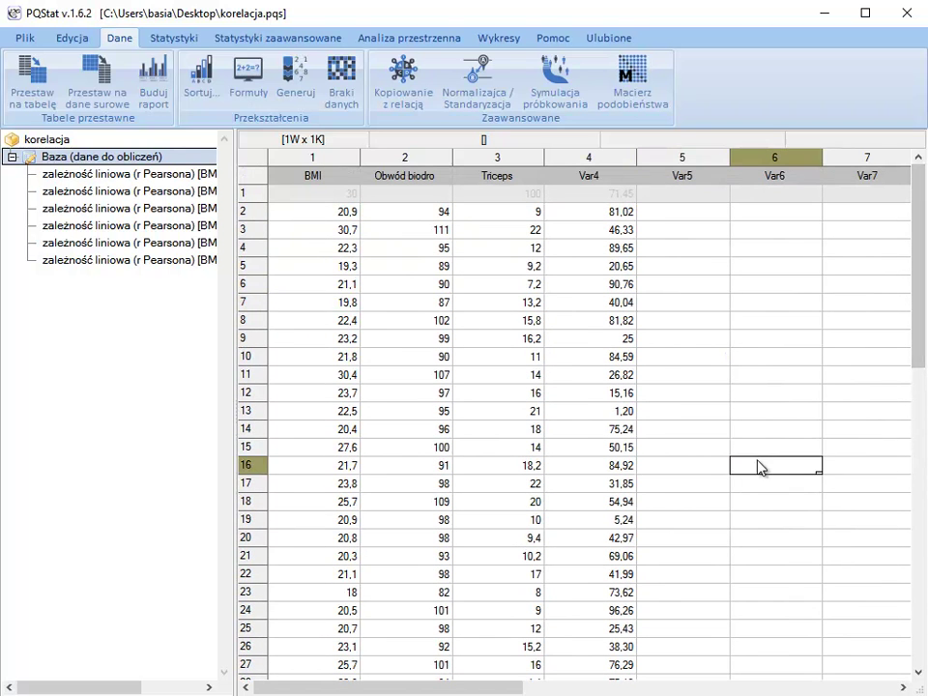
Rename the generated variable Var4 as "los".
{"action": "left_click", "coordinate": [616, 177]}
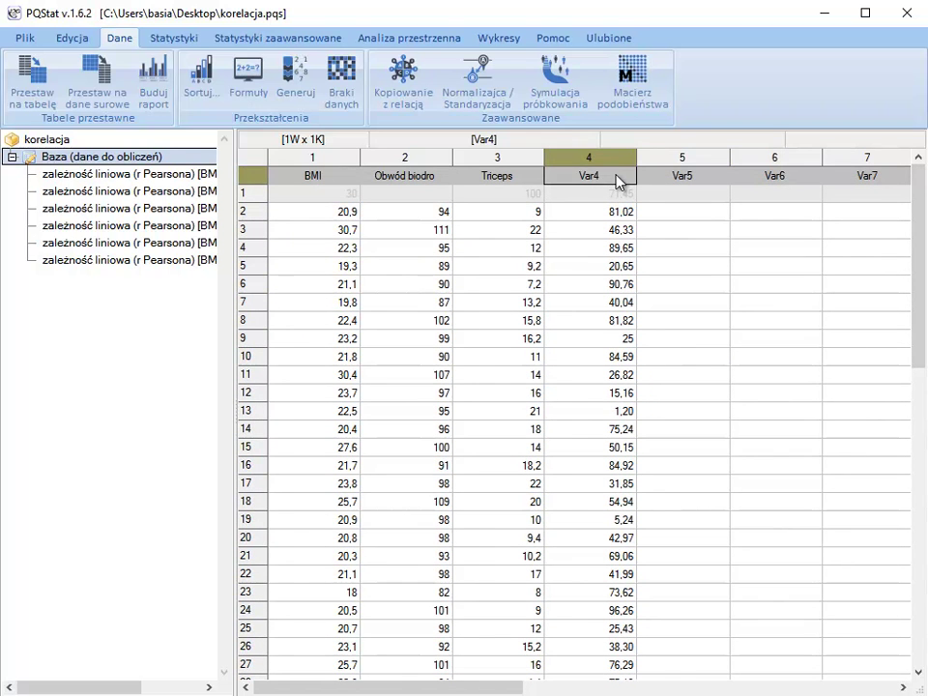
{"action": "double_click", "coordinate": [617, 176]}
{"action": "type", "text": "los"}
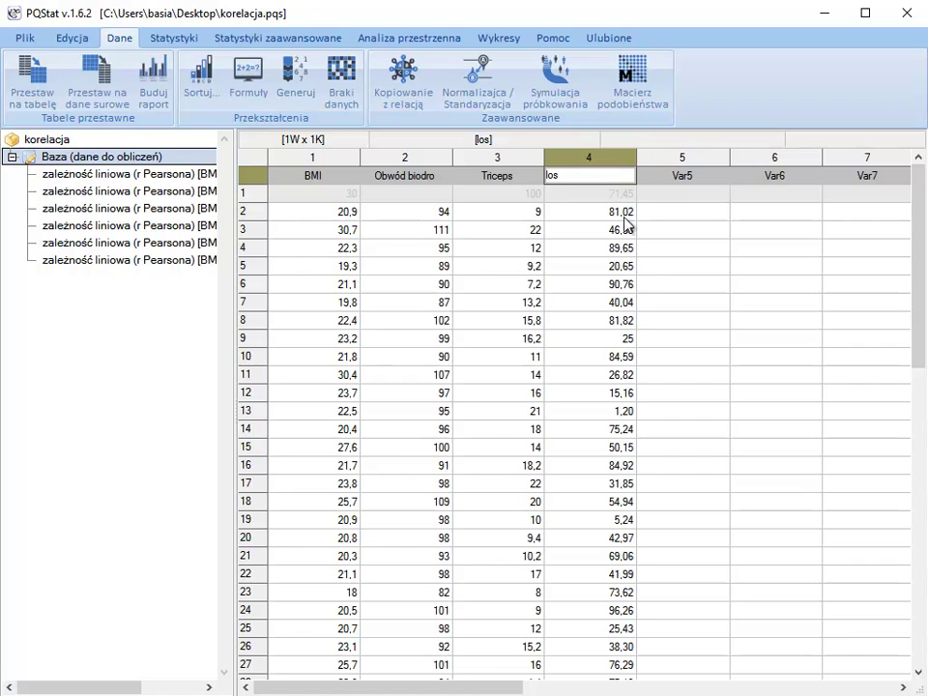
{"action": "left_click", "coordinate": [667, 283]}
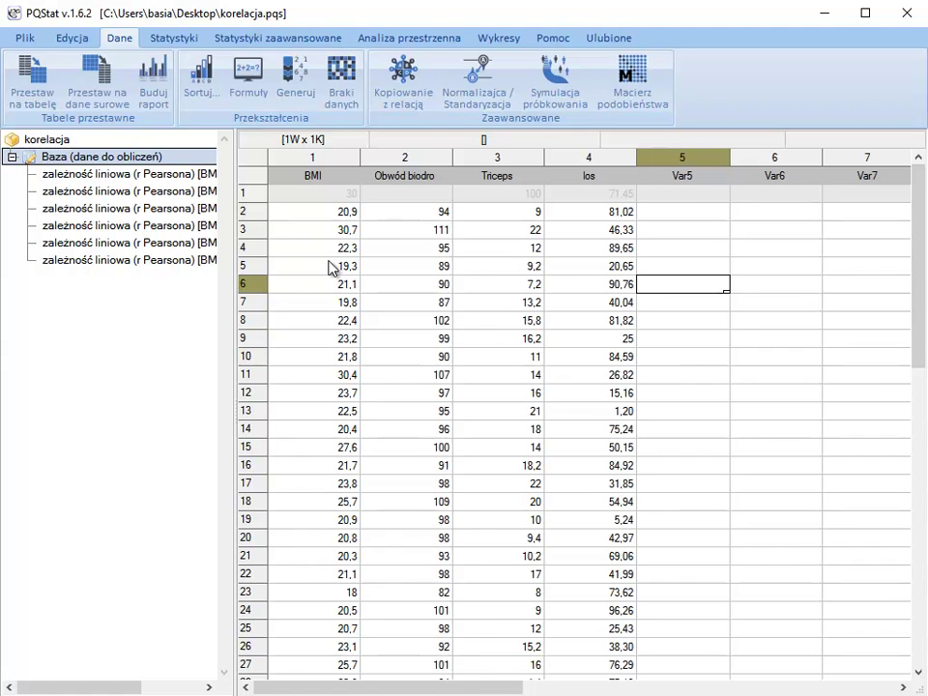
Run the Pearson analysis with BMI as independent and los as dependent variable, with prediction turned off and data, chart and residual analysis included.
{"action": "left_click", "coordinate": [176, 38]}
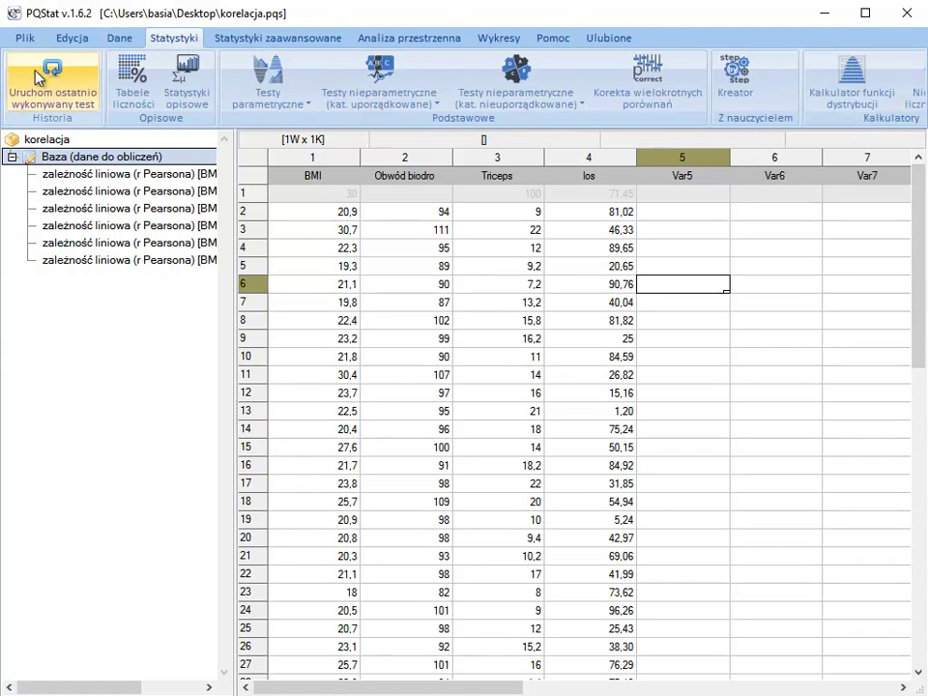
{"action": "double_click", "coordinate": [207, 234]}
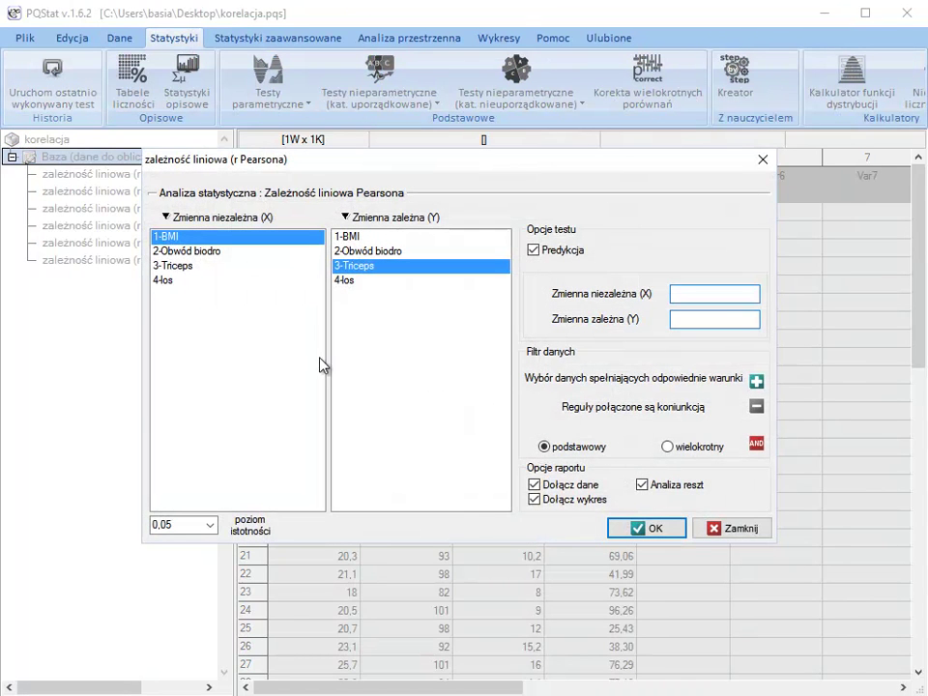
{"action": "left_click", "coordinate": [534, 250]}
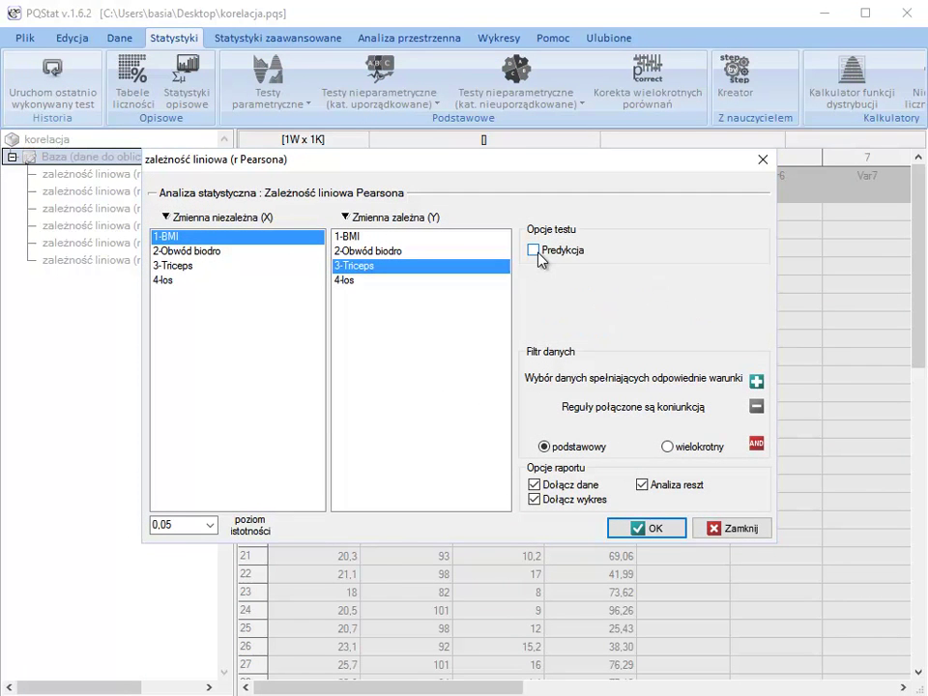
{"action": "left_click", "coordinate": [344, 280]}
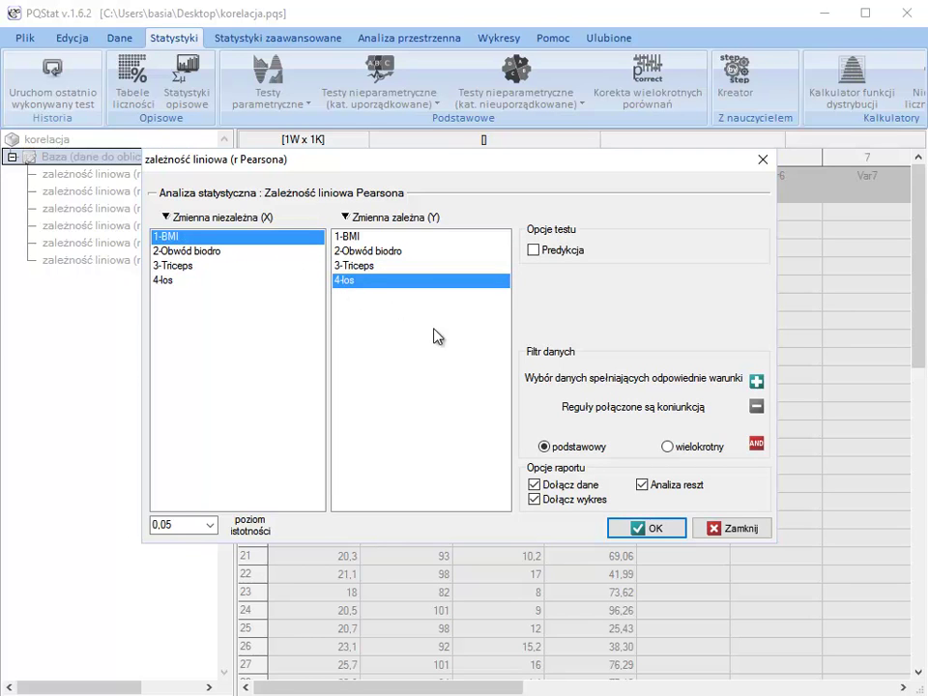
{"action": "left_click", "coordinate": [647, 529]}
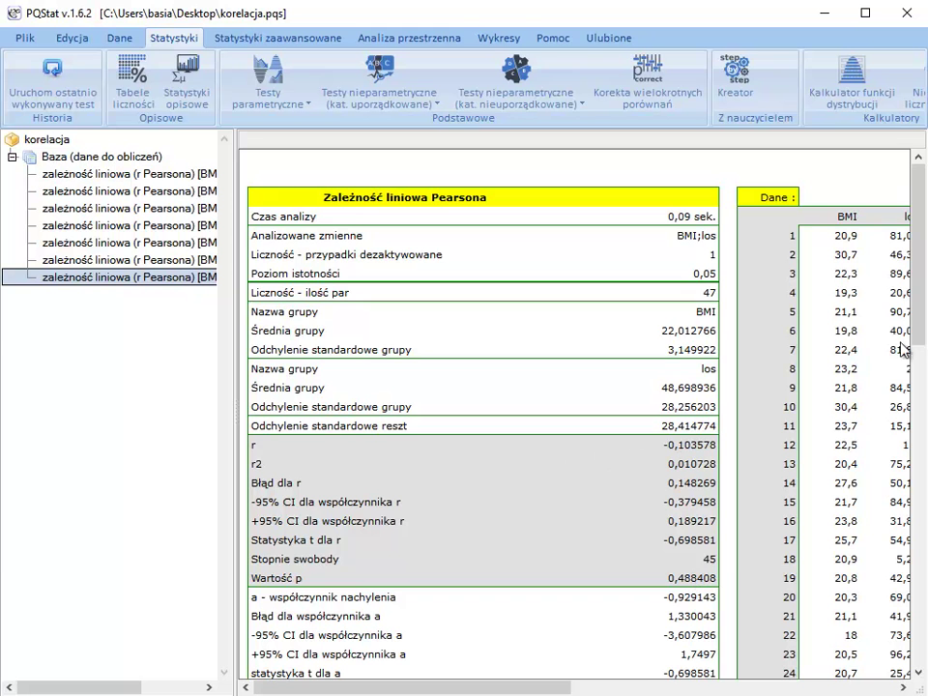
Examine the Lilliefors test, fitted scatter chart and standardized residuals in the BMI–los report.
{"action": "left_click_drag", "start_coordinate": [918, 305], "coordinate": [921, 539]}
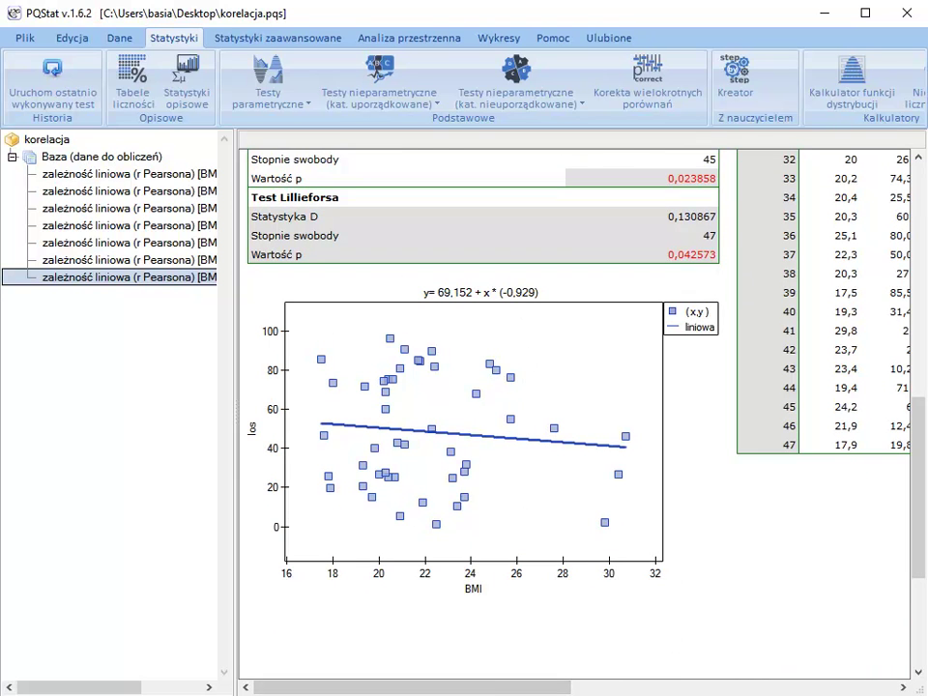
{"action": "left_click_drag", "start_coordinate": [493, 687], "coordinate": [850, 686]}
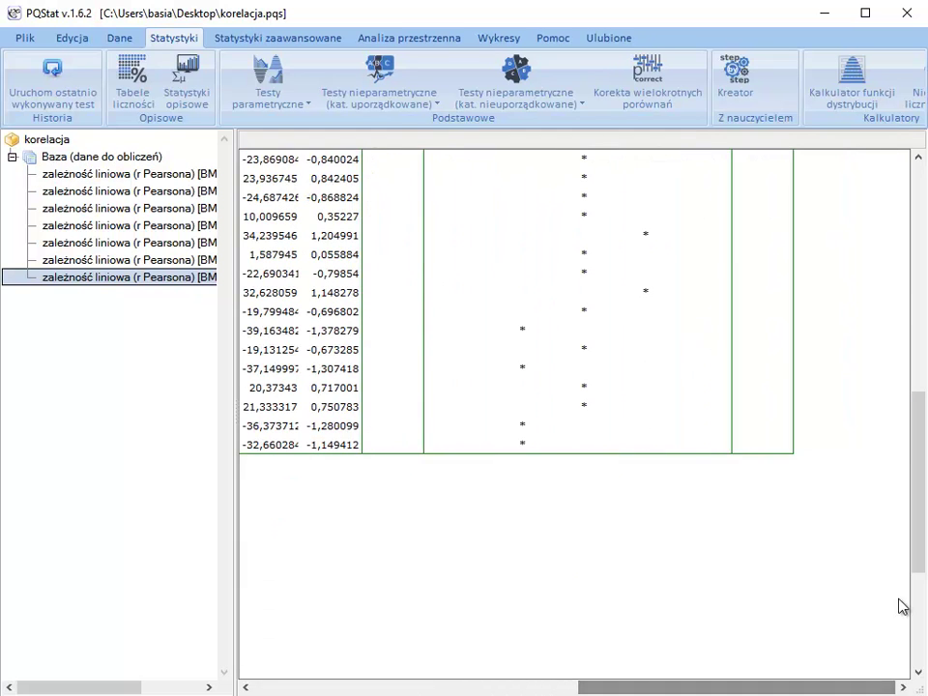
{"action": "left_click_drag", "start_coordinate": [917, 542], "coordinate": [917, 642]}
{"action": "left_click_drag", "start_coordinate": [649, 683], "coordinate": [362, 688]}
{"action": "scroll", "coordinate": [489, 379], "scroll_direction": "up", "scroll_amount": 5}
{"action": "scroll", "coordinate": [489, 379], "scroll_direction": "up", "scroll_amount": 1}
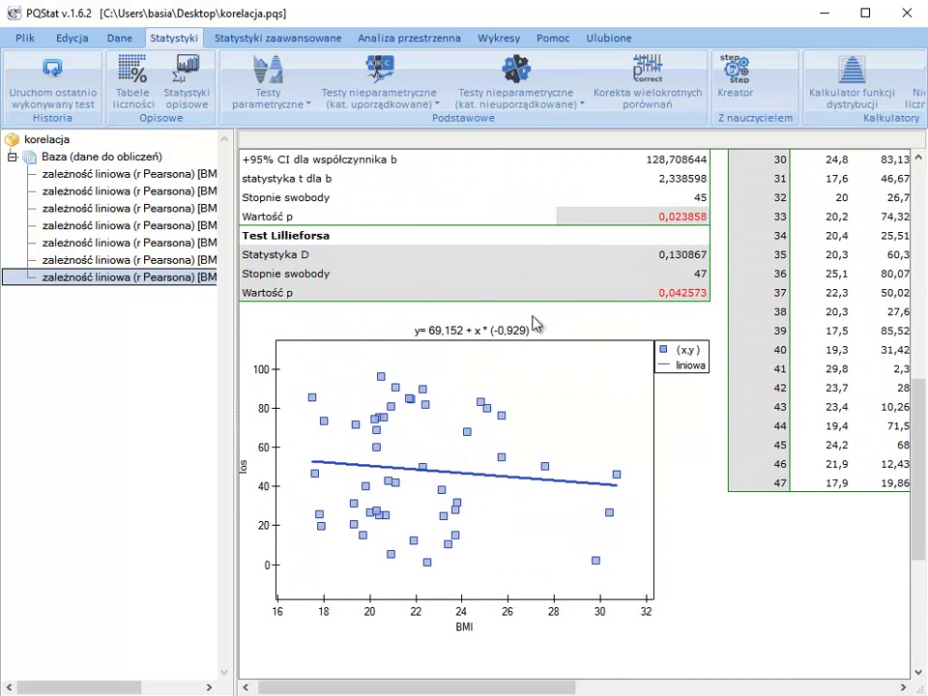
Review the correlation coefficient, its confidence interval and the p-value in the BMI–los report.
{"action": "scroll", "coordinate": [585, 374], "scroll_direction": "up", "scroll_amount": 5}
{"action": "scroll", "coordinate": [587, 369], "scroll_direction": "up", "scroll_amount": 7}
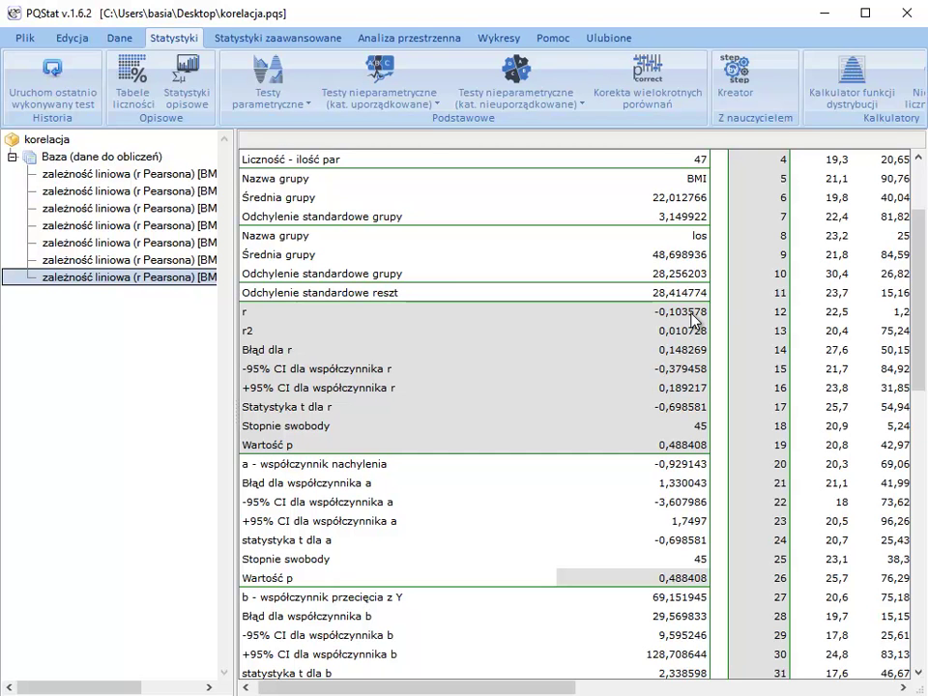
In the data sheet's formula tool, build the mathematical formula power(v1;7) to raise BMI to the seventh power.
{"action": "left_click", "coordinate": [76, 154]}
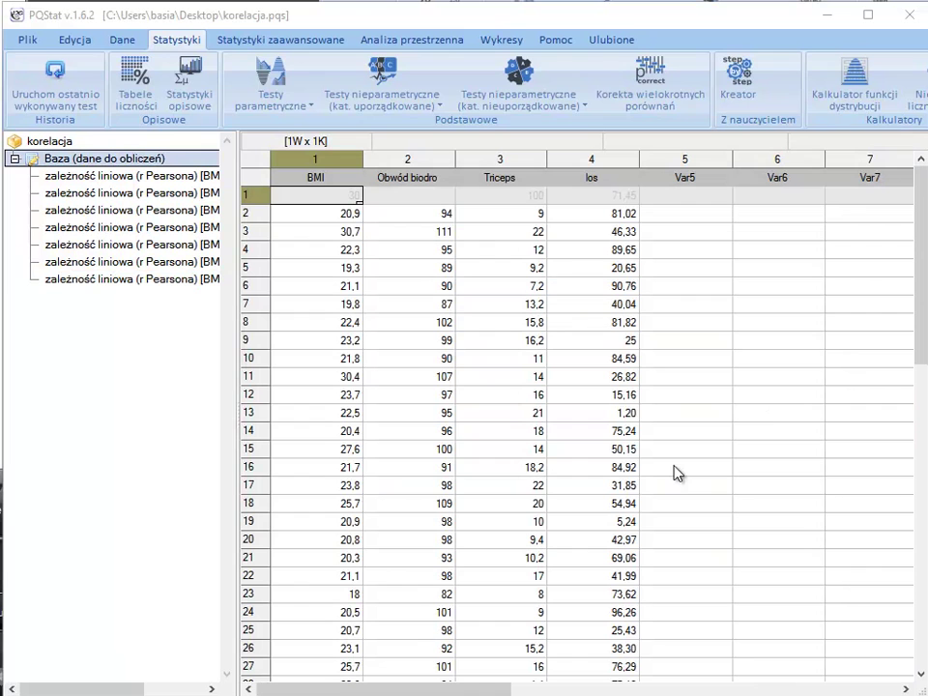
{"action": "left_click", "coordinate": [123, 41]}
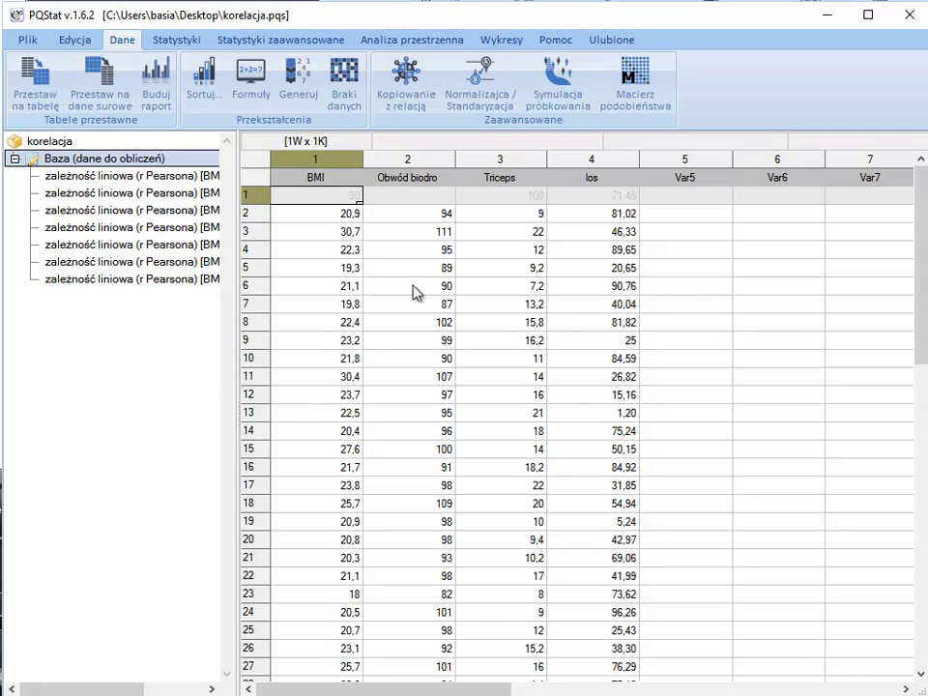
{"action": "left_click", "coordinate": [253, 74]}
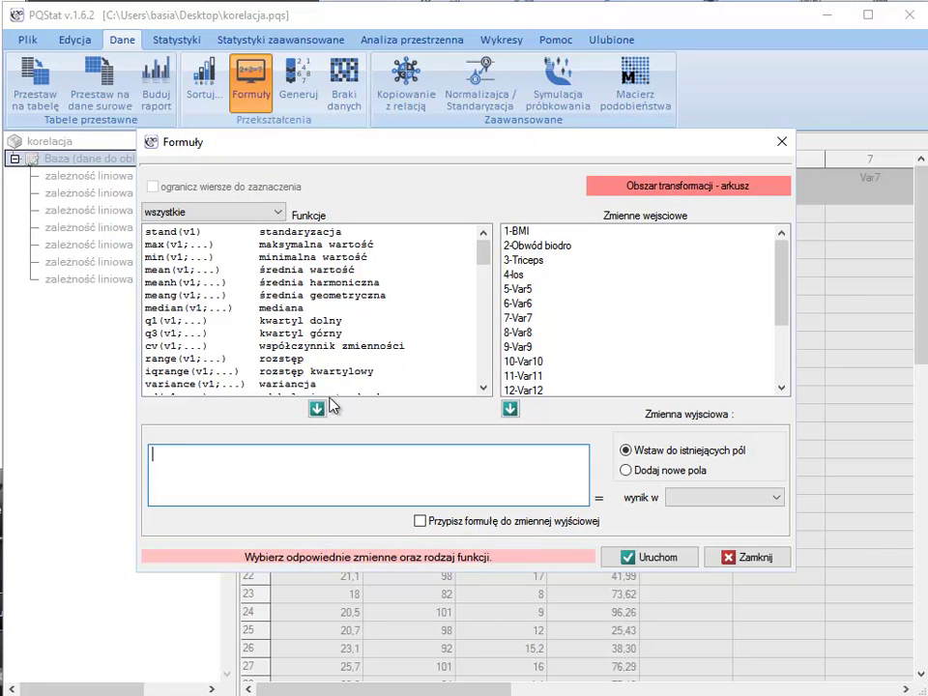
{"action": "left_click", "coordinate": [279, 211]}
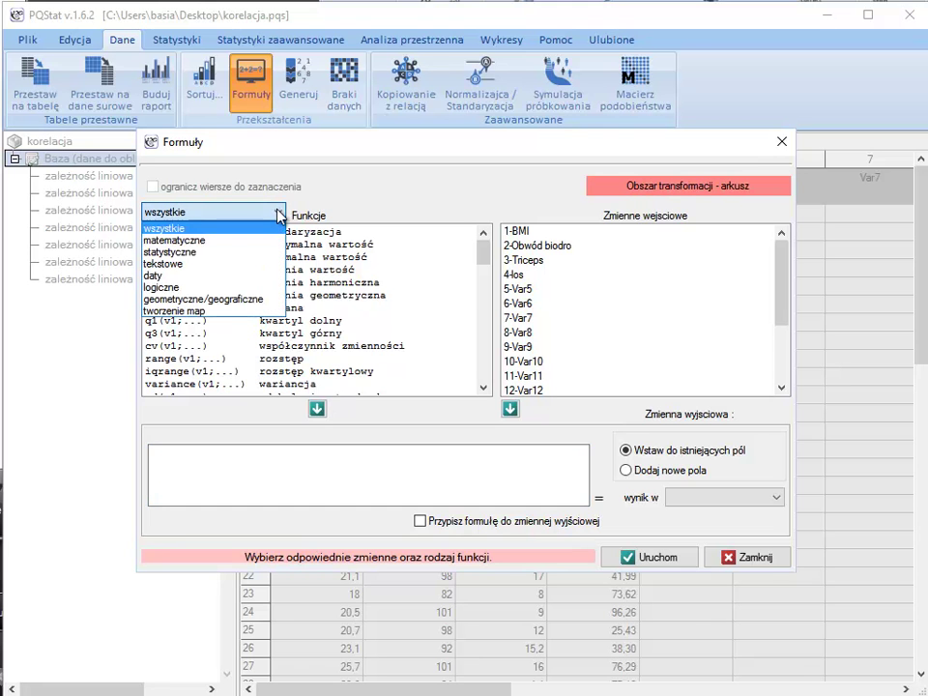
{"action": "left_click", "coordinate": [230, 240]}
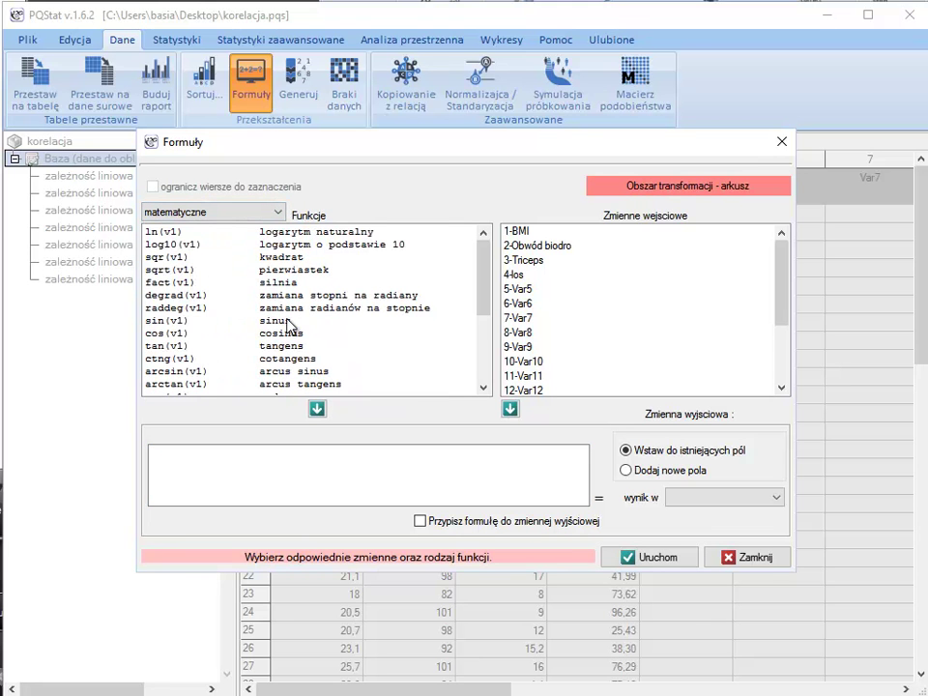
{"action": "scroll", "coordinate": [289, 325], "scroll_direction": "down", "scroll_amount": 4}
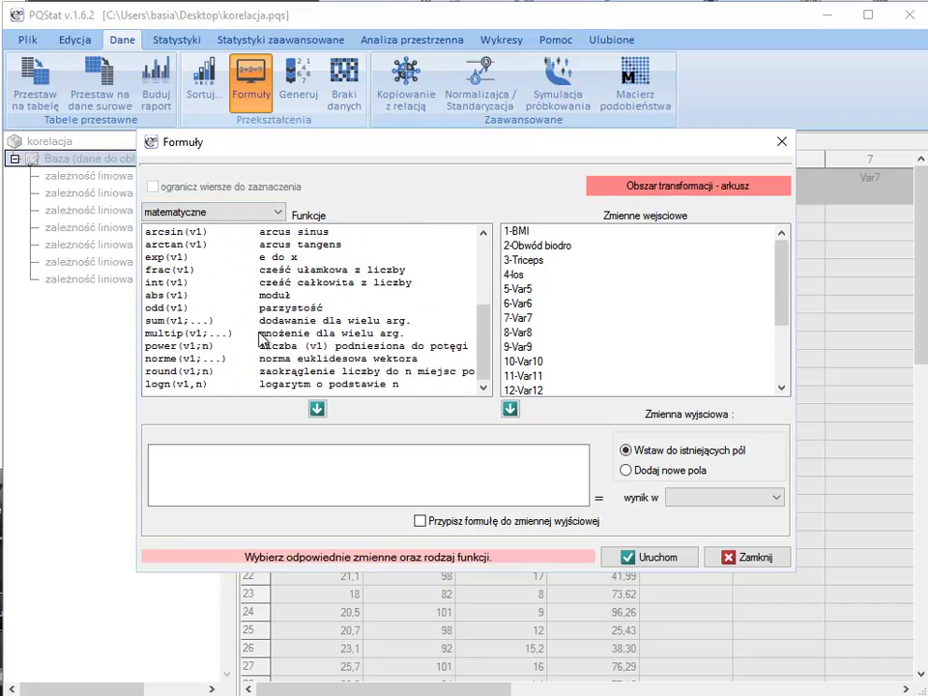
{"action": "left_click", "coordinate": [329, 345]}
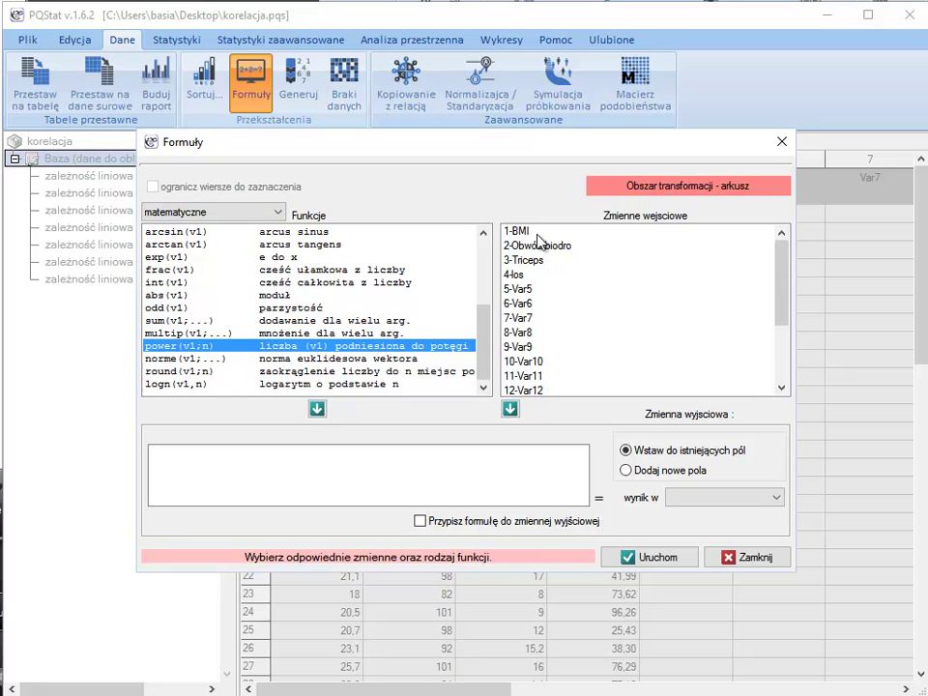
{"action": "double_click", "coordinate": [210, 350]}
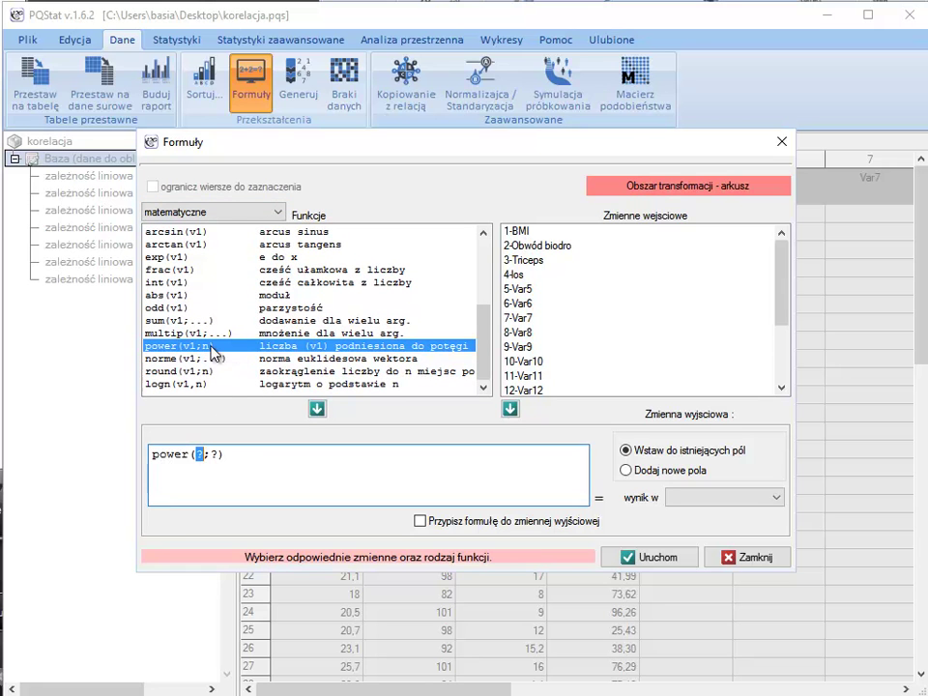
{"action": "left_click", "coordinate": [518, 230]}
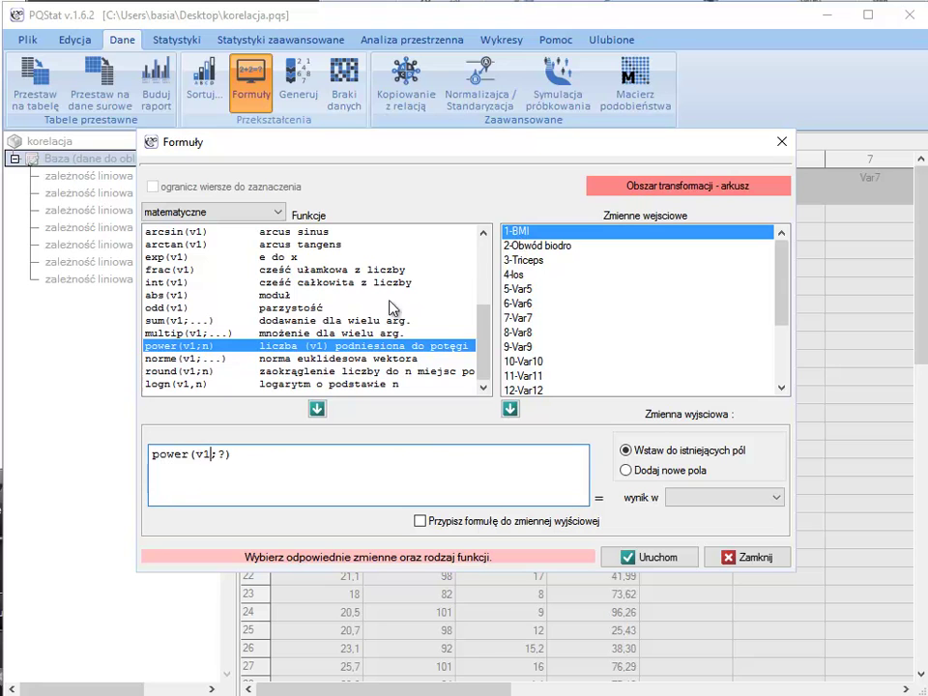
{"action": "double_click", "coordinate": [221, 454]}
Output the formula result to the existing variable Var5 and run it, including data from deactivated cases.
{"action": "left_click", "coordinate": [721, 501]}
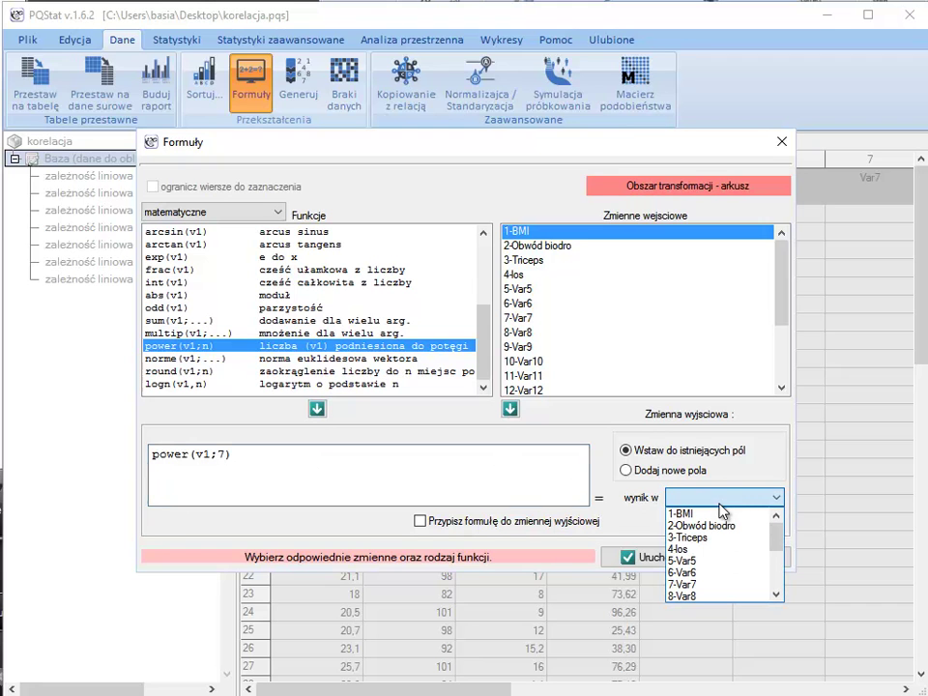
{"action": "left_click", "coordinate": [712, 561]}
{"action": "left_click", "coordinate": [675, 559]}
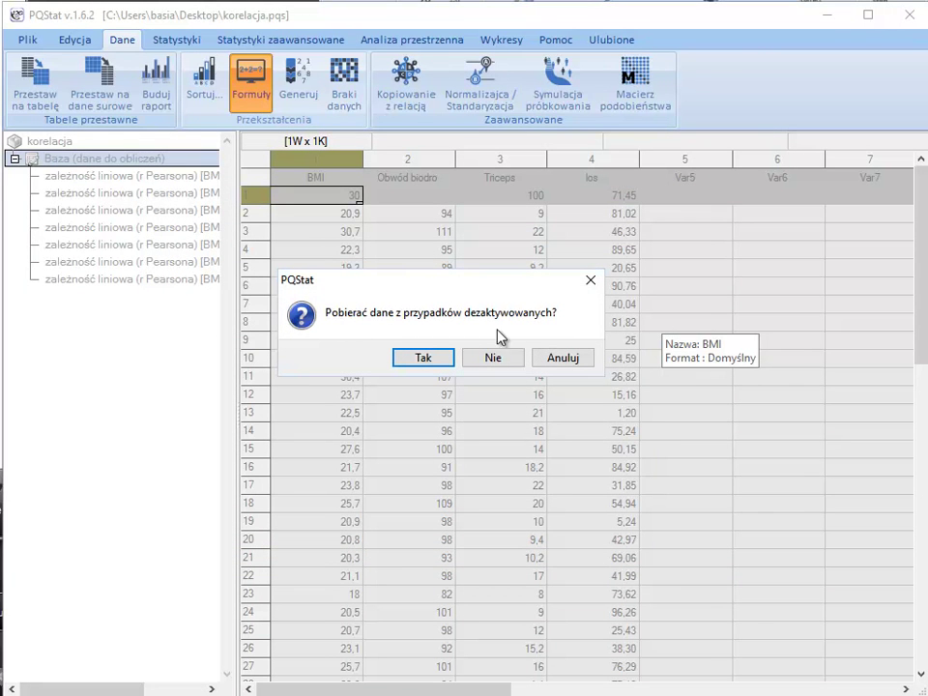
{"action": "left_click", "coordinate": [423, 358]}
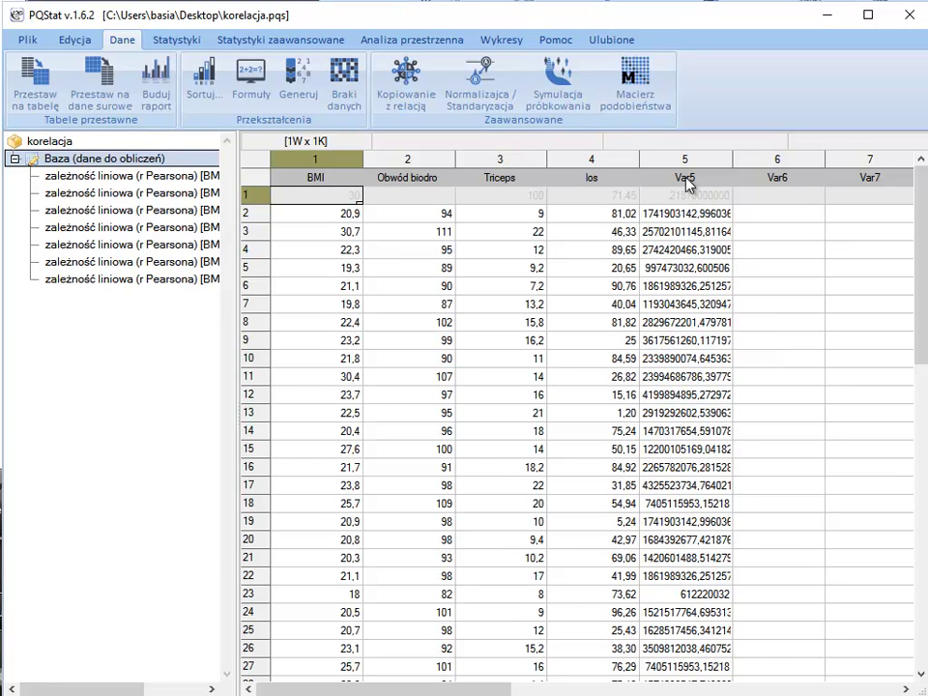
Rename the calculated variable Var5 as "pot".
{"action": "double_click", "coordinate": [686, 178]}
{"action": "type", "text": "po"}
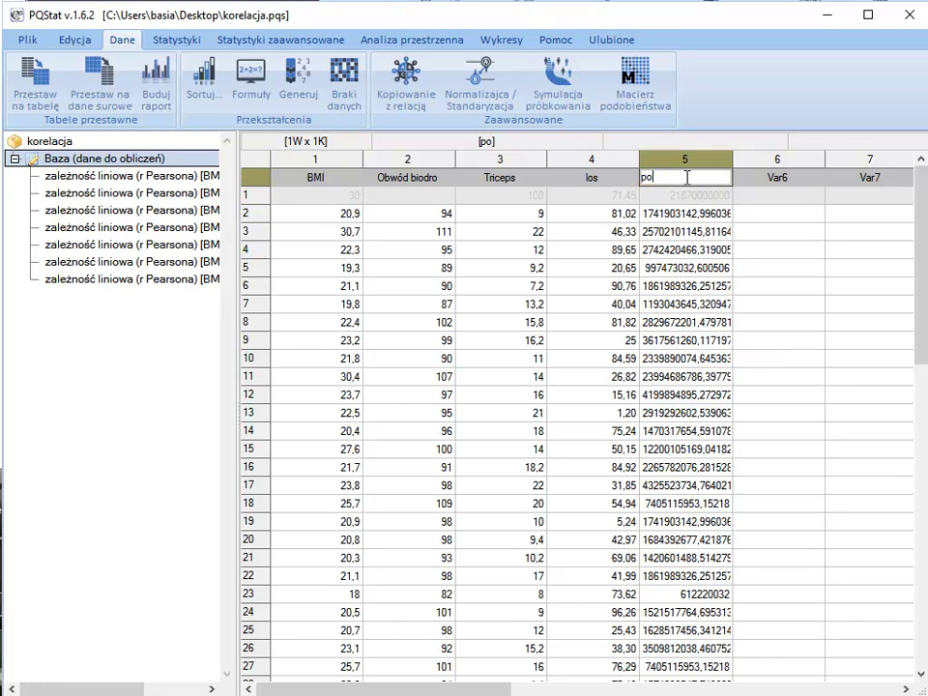
{"action": "type", "text": "t"}
{"action": "left_click", "coordinate": [683, 267]}
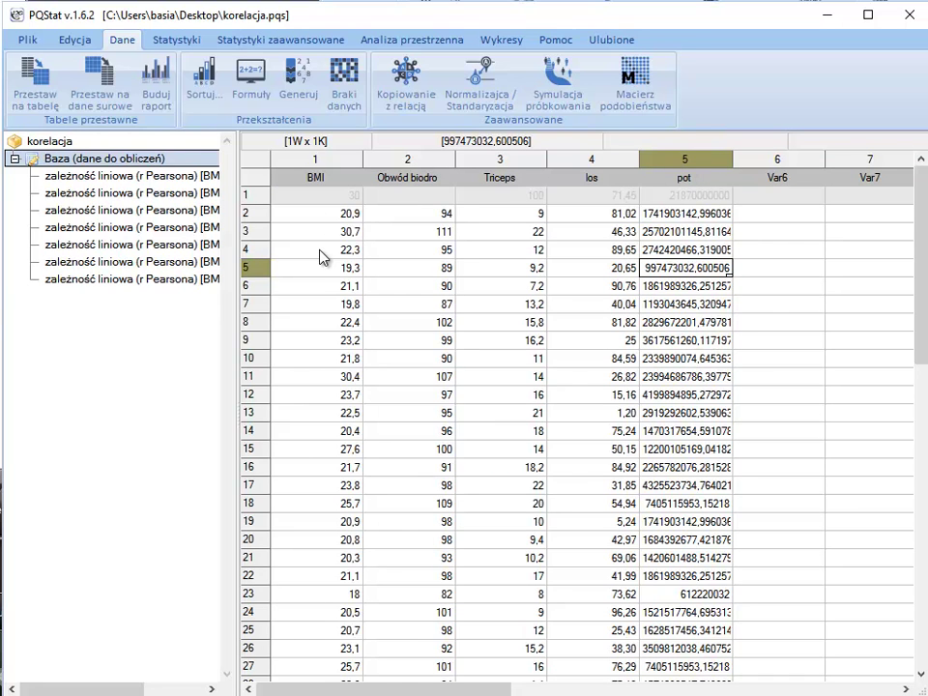
Rerun the Pearson linear analysis with BMI as independent and pot as dependent variable, including data, chart and residual analysis.
{"action": "left_click", "coordinate": [176, 40]}
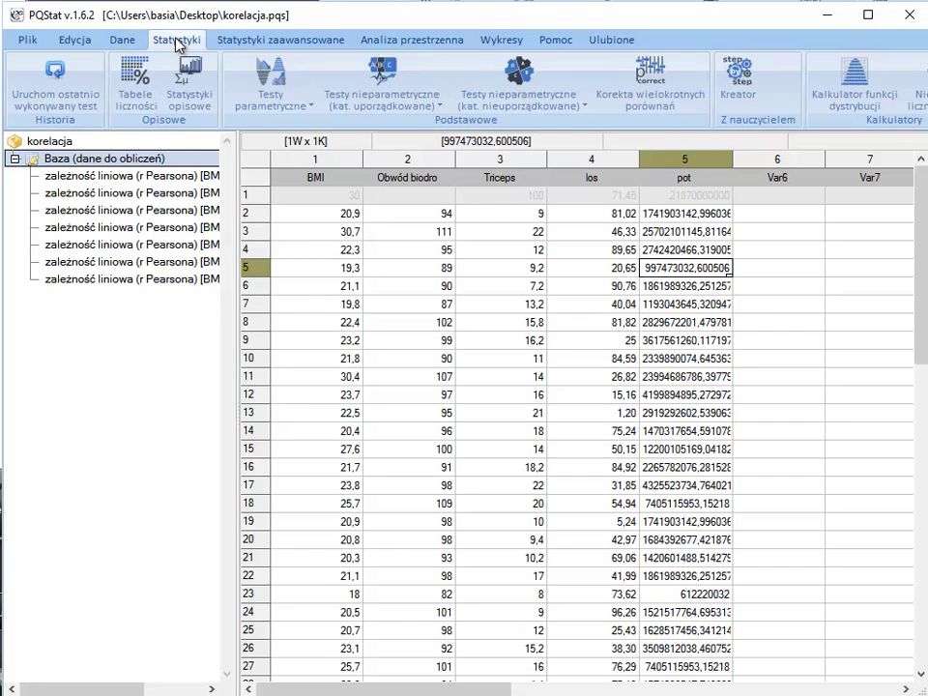
{"action": "left_click", "coordinate": [56, 70]}
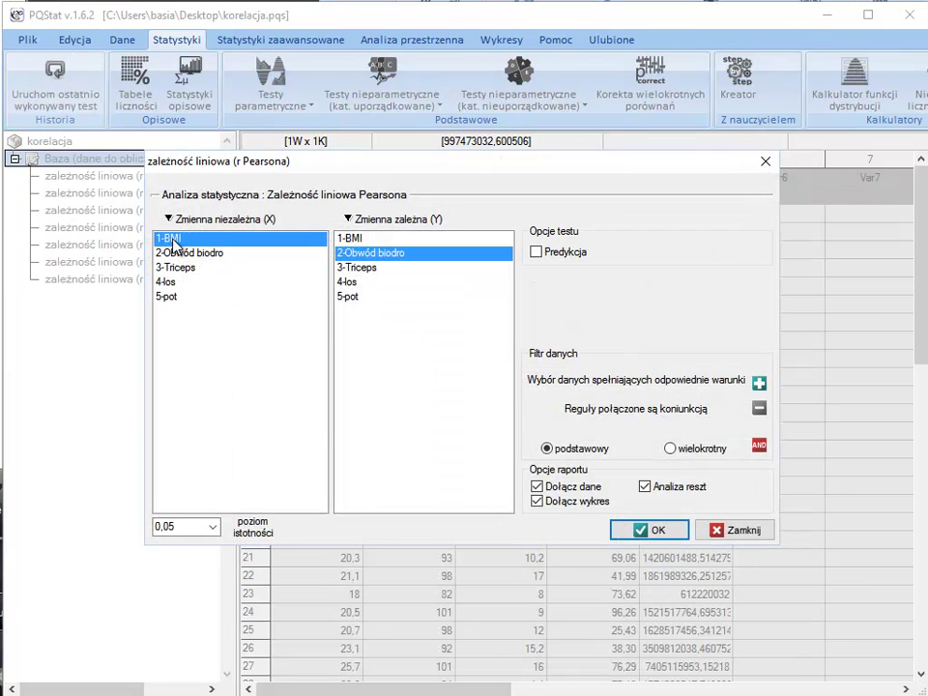
{"action": "left_click", "coordinate": [346, 297]}
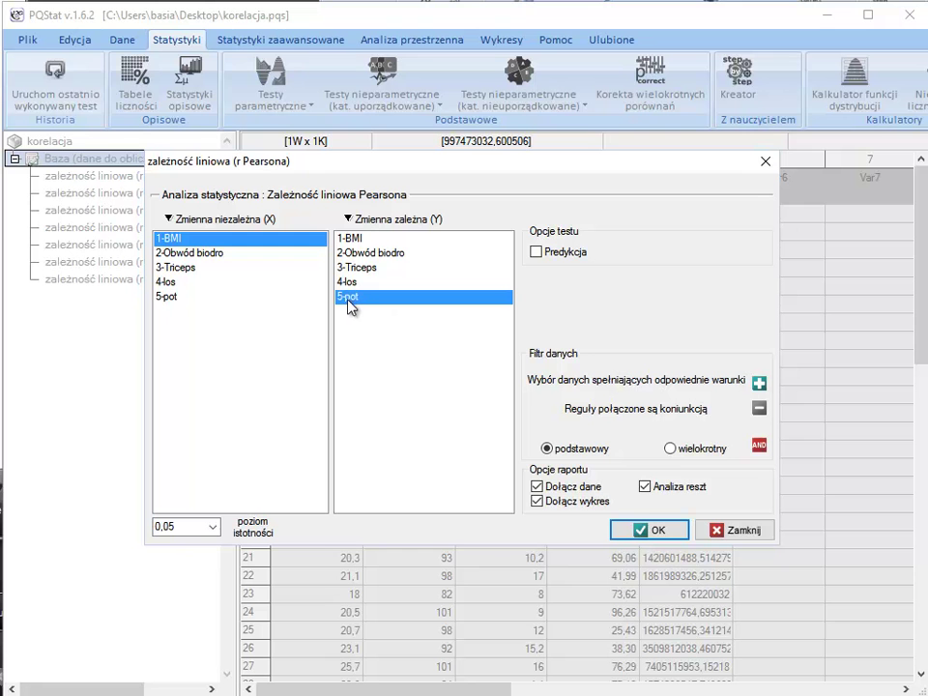
{"action": "left_click", "coordinate": [658, 529]}
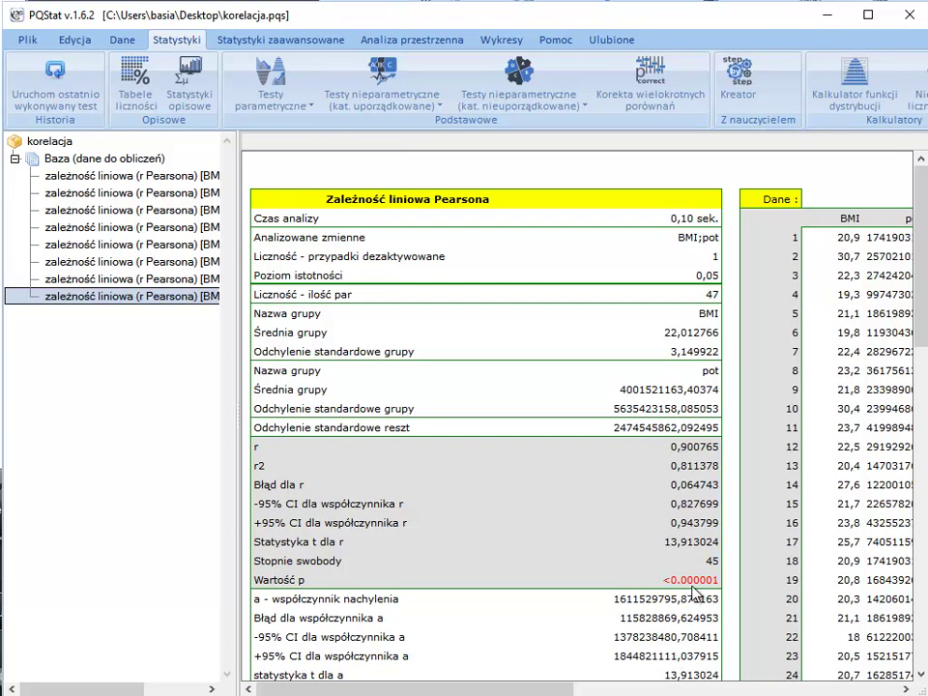
Examine the Lilliefors test, the fitted scatter chart and the standardized residuals in the BMI–pot report.
{"action": "left_click_drag", "start_coordinate": [923, 270], "coordinate": [923, 507]}
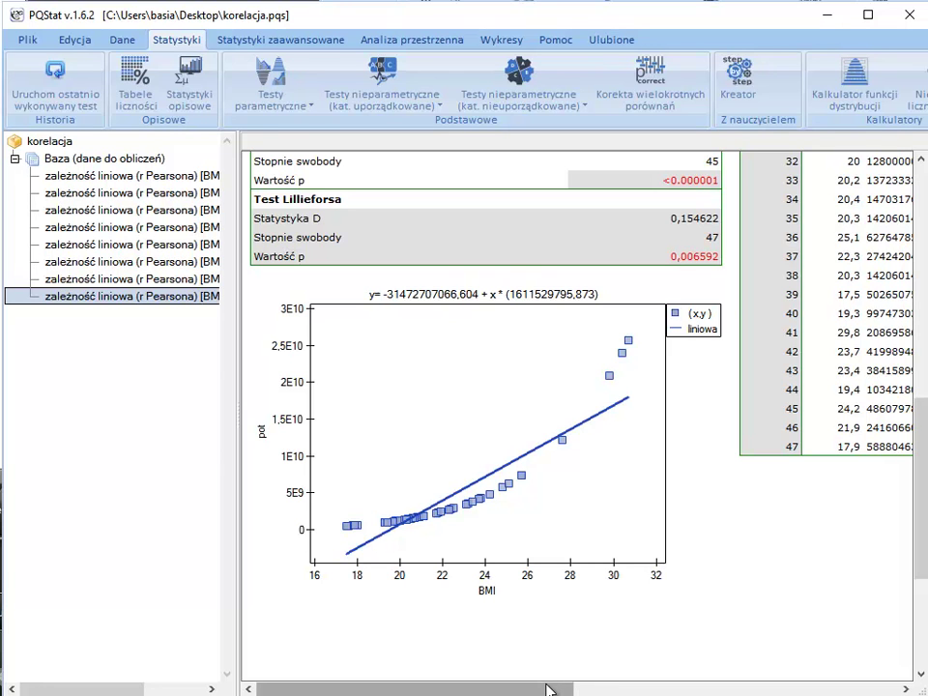
{"action": "left_click_drag", "start_coordinate": [556, 689], "coordinate": [879, 689]}
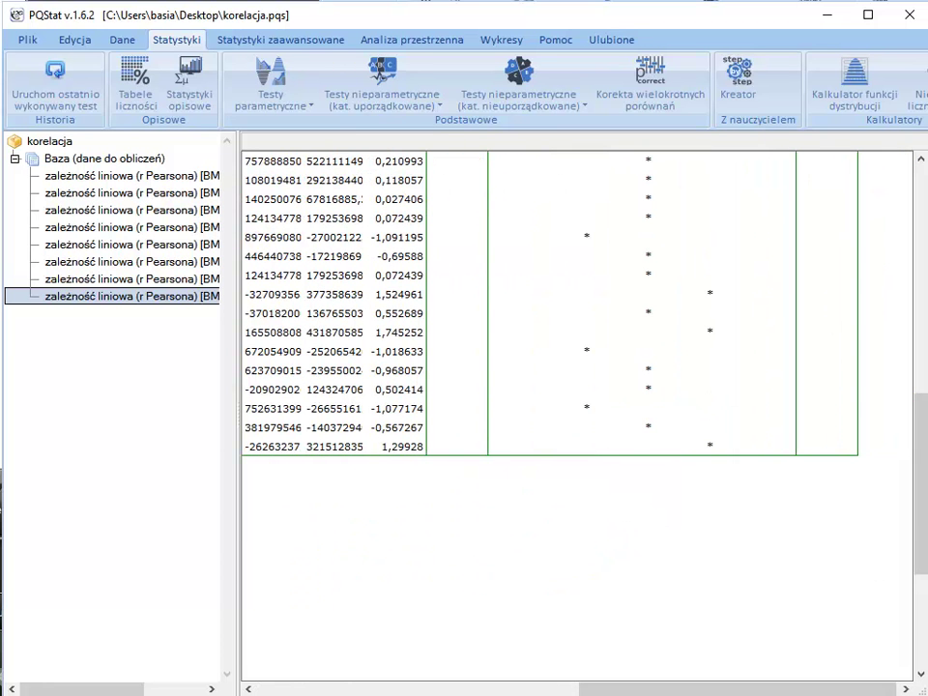
{"action": "left_click_drag", "start_coordinate": [919, 542], "coordinate": [925, 307]}
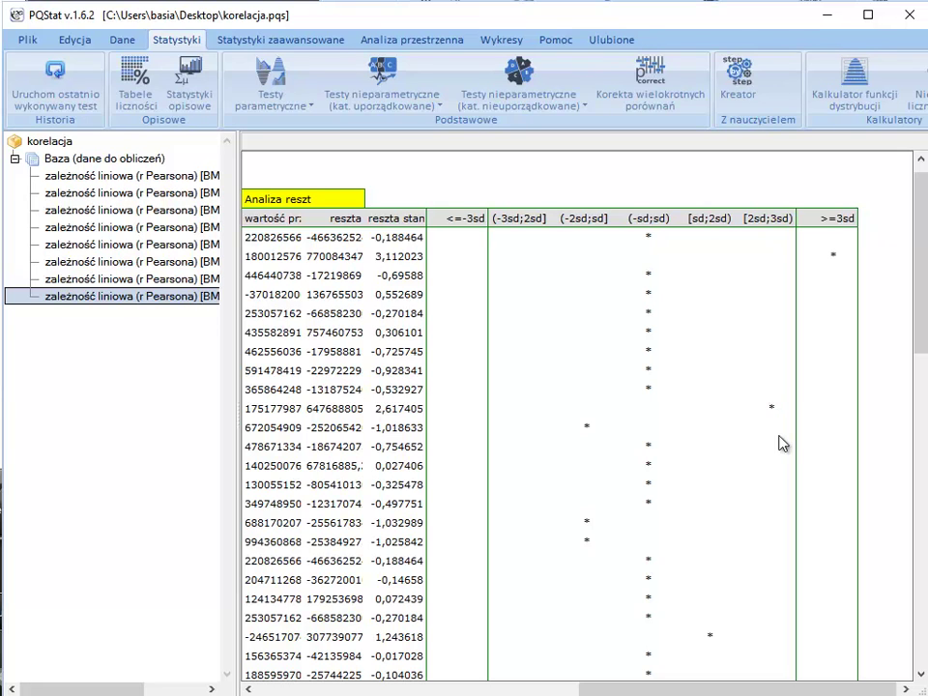
{"action": "scroll", "coordinate": [773, 428], "scroll_direction": "down", "scroll_amount": 9}
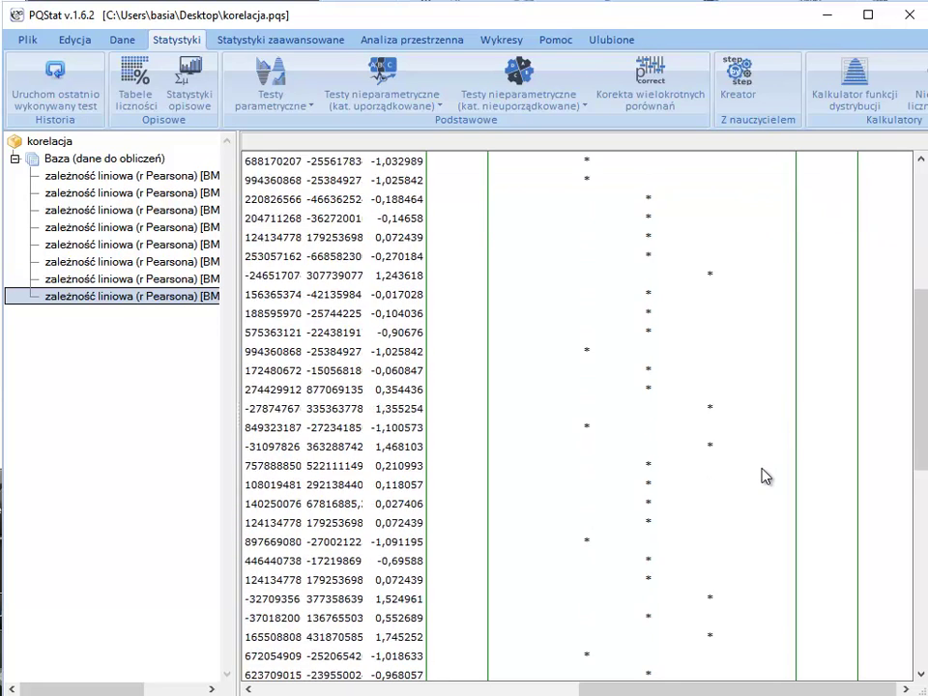
{"action": "scroll", "coordinate": [764, 474], "scroll_direction": "down", "scroll_amount": 1}
{"action": "scroll", "coordinate": [655, 692], "scroll_direction": "left", "scroll_amount": 6}
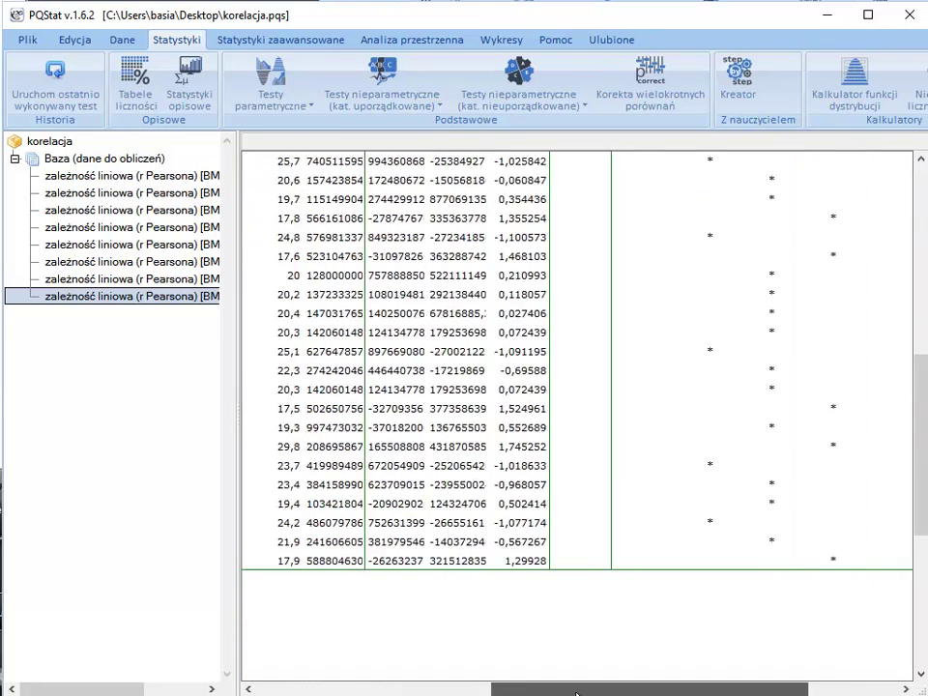